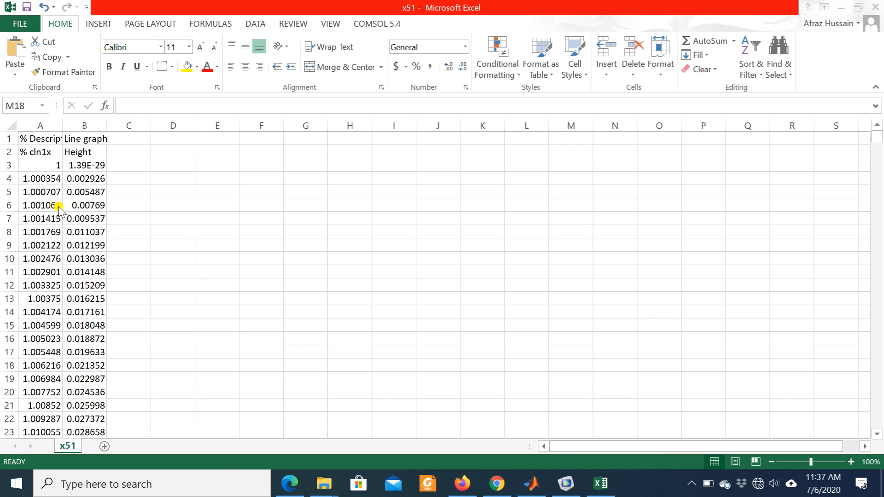
- Inspect the x-coordinate data in column A and the height data in column B
left_click(51, 171)
left_click(50, 166)
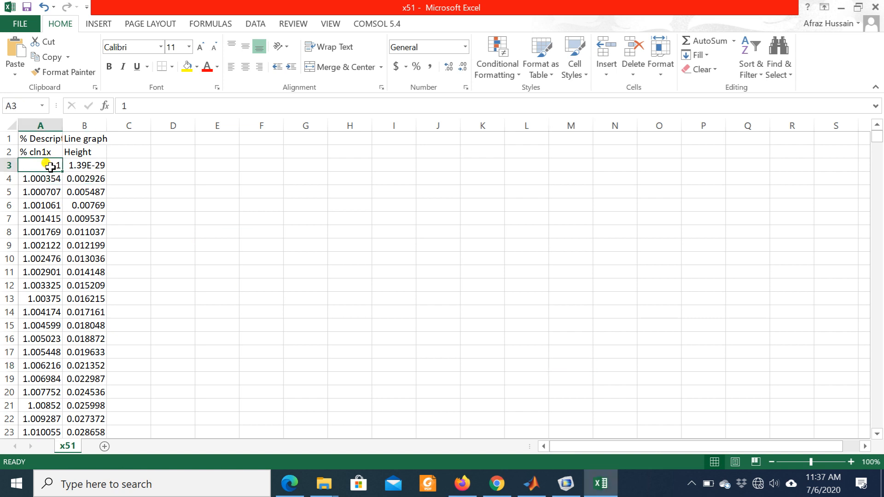
left_click(40, 125)
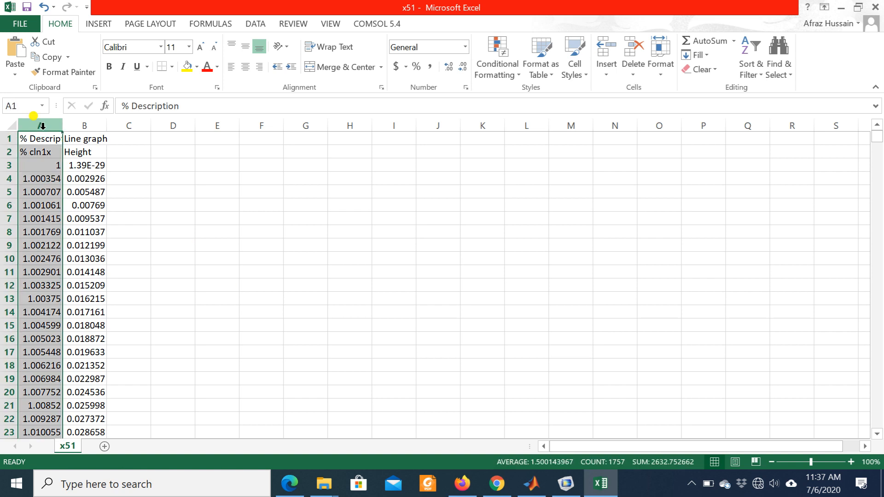
left_click(73, 125)
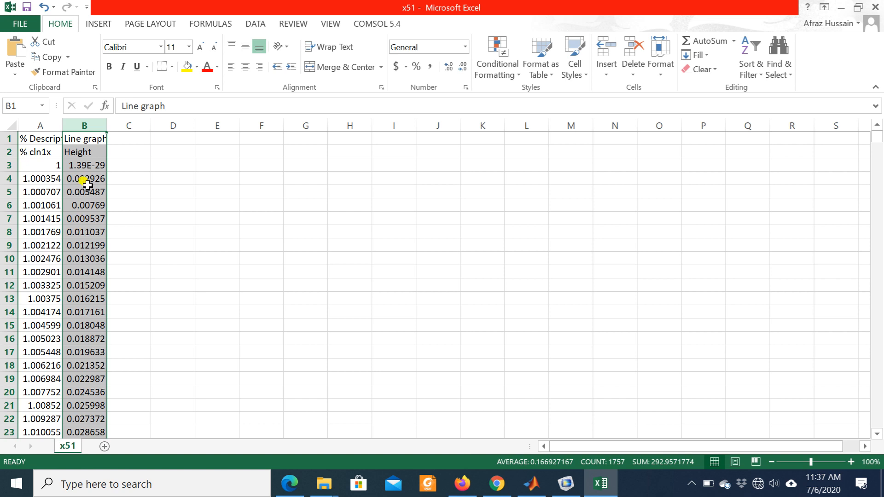
left_click(157, 203)
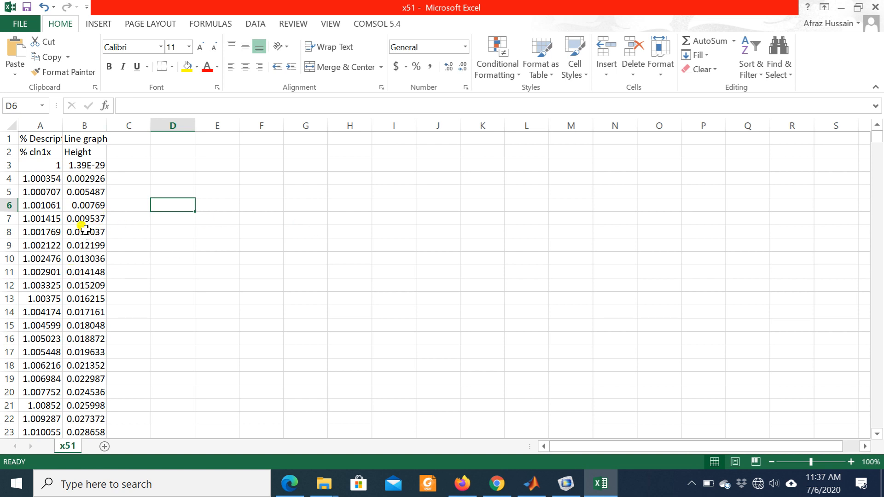
- Look through the first curve's rows to find where its x values end, and select cell A353
scroll(86, 231, "down", 2)
scroll(67, 204, "down", 5)
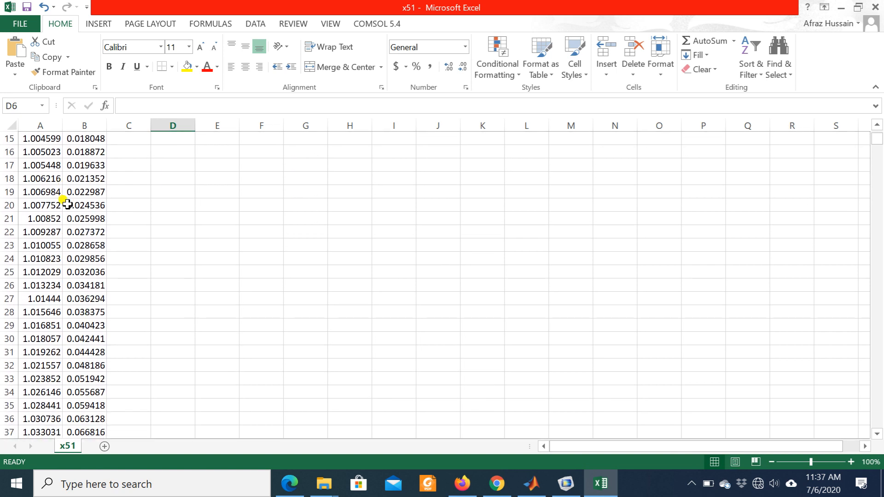
scroll(66, 204, "down", 7)
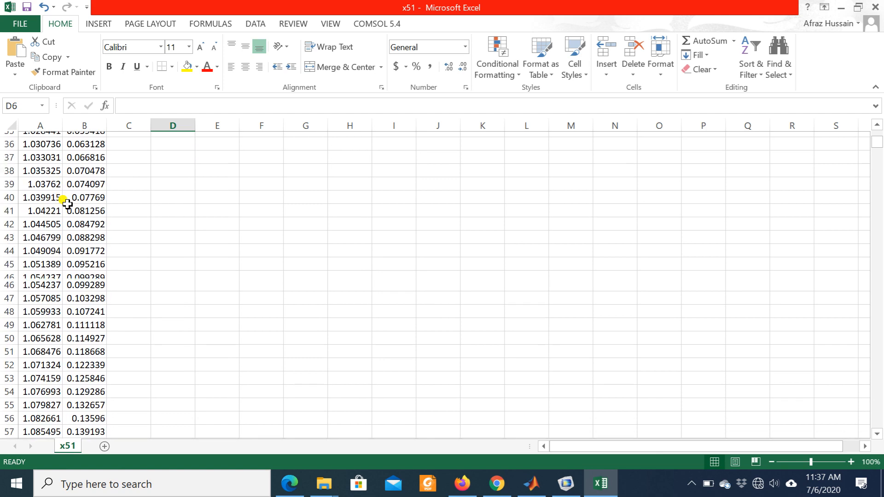
scroll(66, 204, "down", 13)
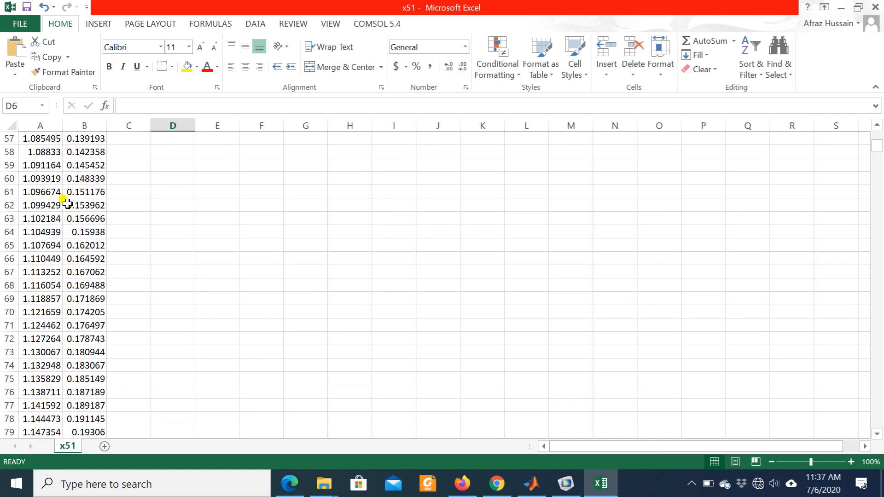
scroll(67, 204, "down", 10)
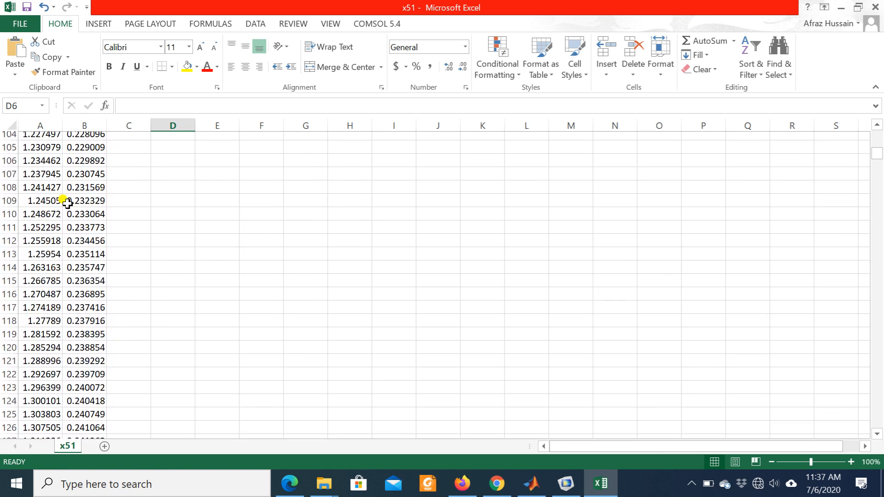
scroll(67, 204, "down", 13)
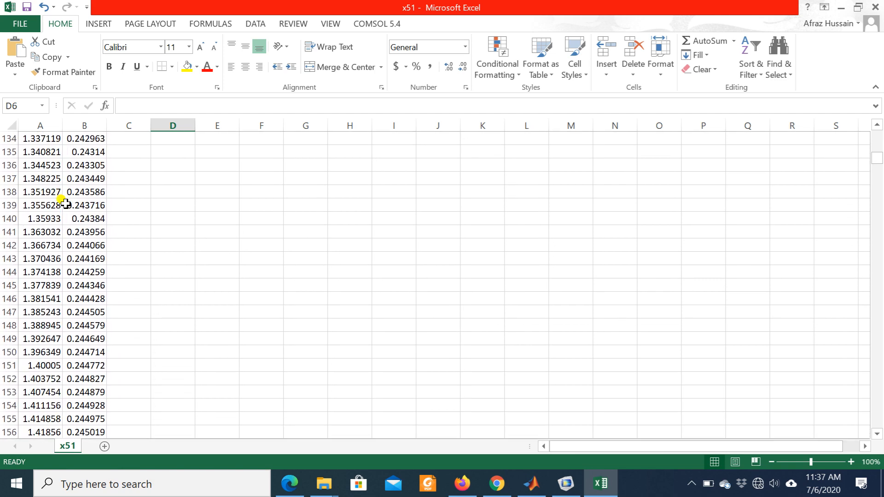
scroll(66, 204, "down", 3)
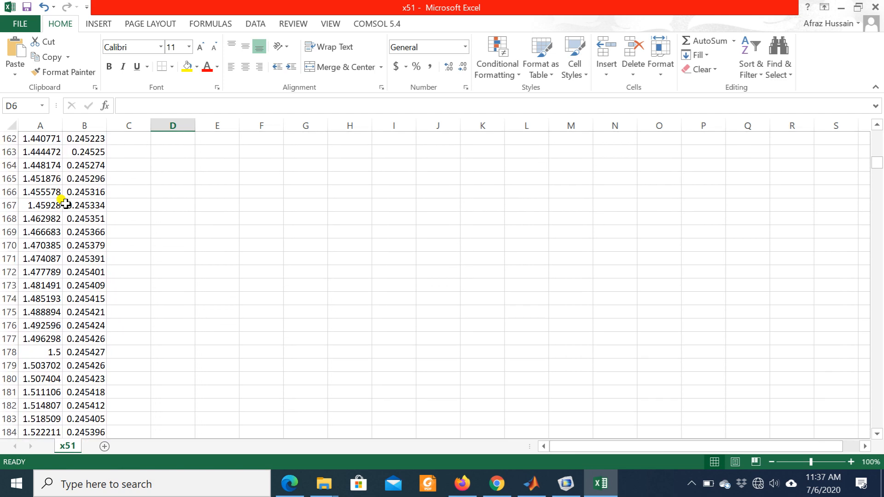
scroll(54, 313, "down", 9)
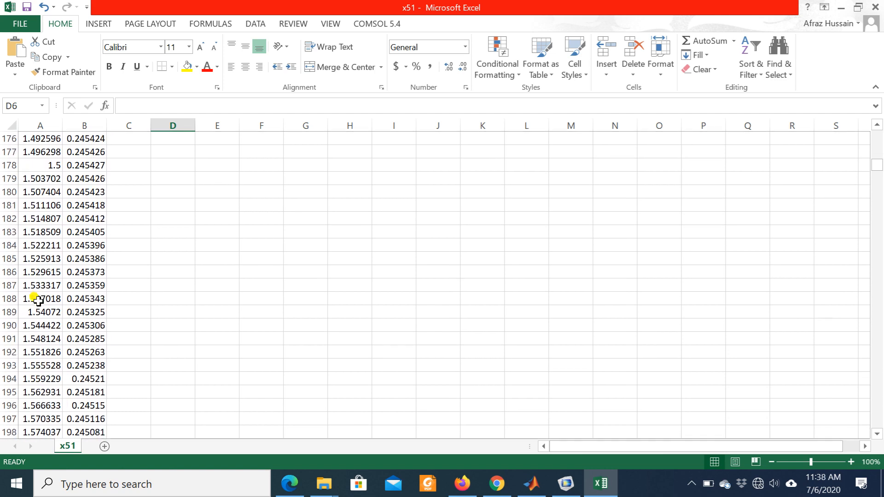
scroll(38, 301, "down", 15)
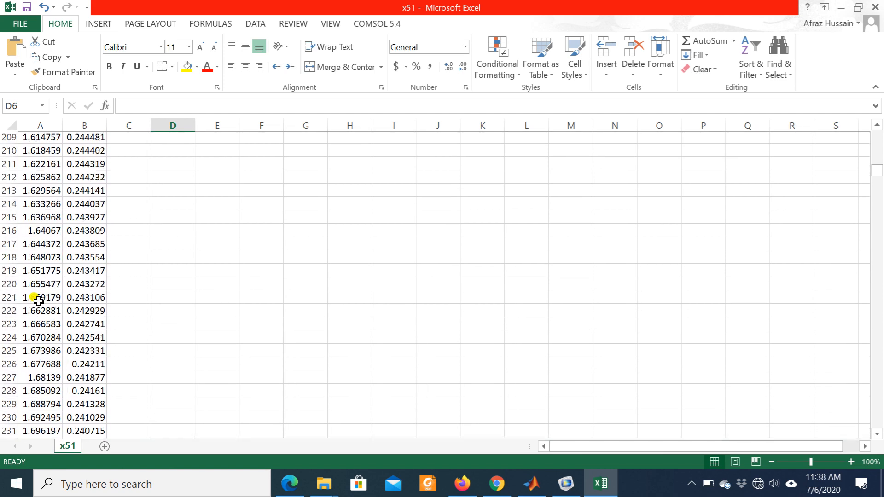
scroll(38, 300, "down", 17)
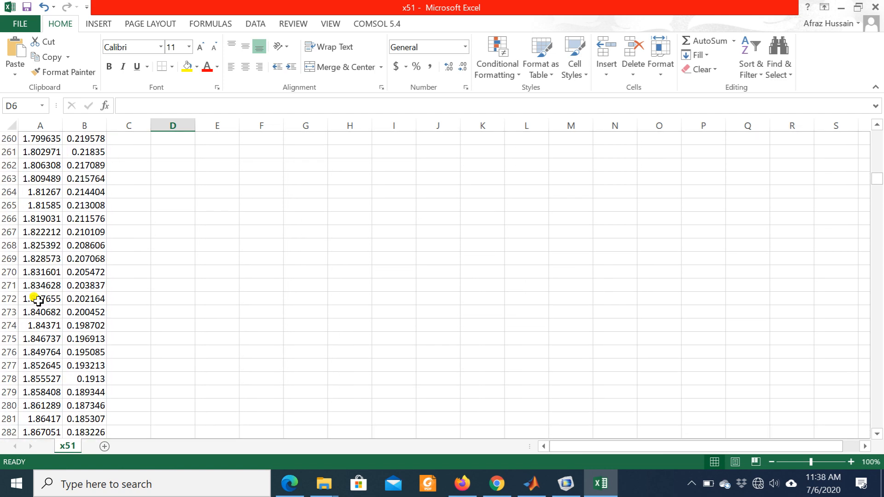
scroll(37, 300, "down", 17)
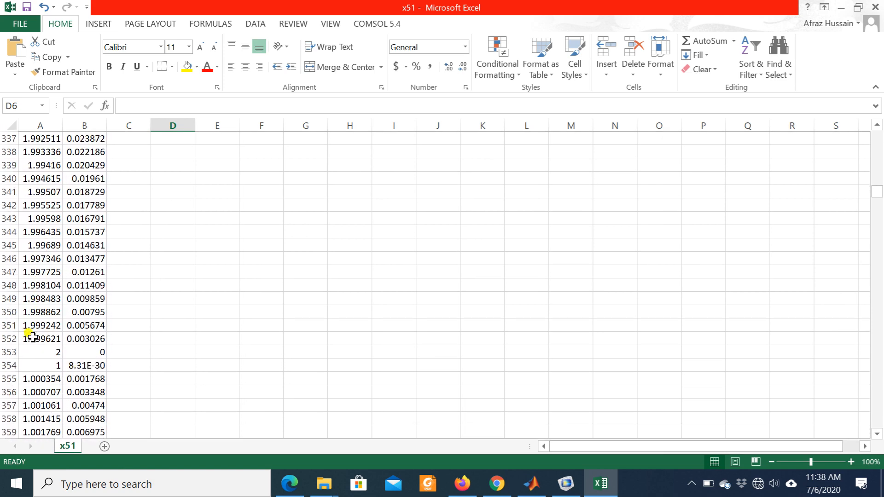
left_click(41, 352)
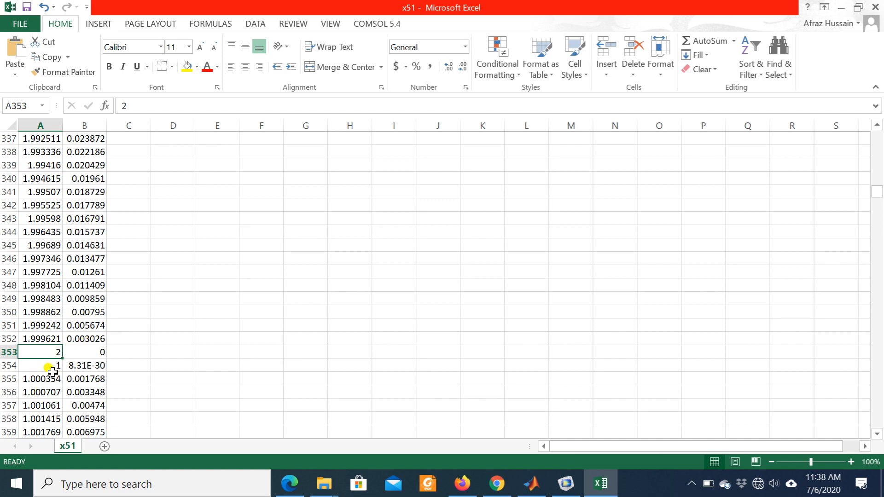
- Review the first curve's data from row 3 to the boundary with the second curve at rows 353 and 354
scroll(50, 248, "up", 12)
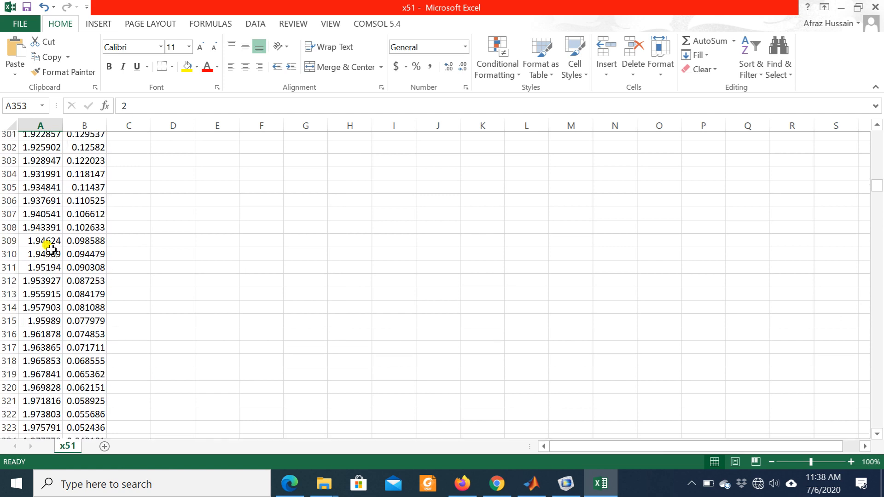
scroll(49, 249, "up", 20)
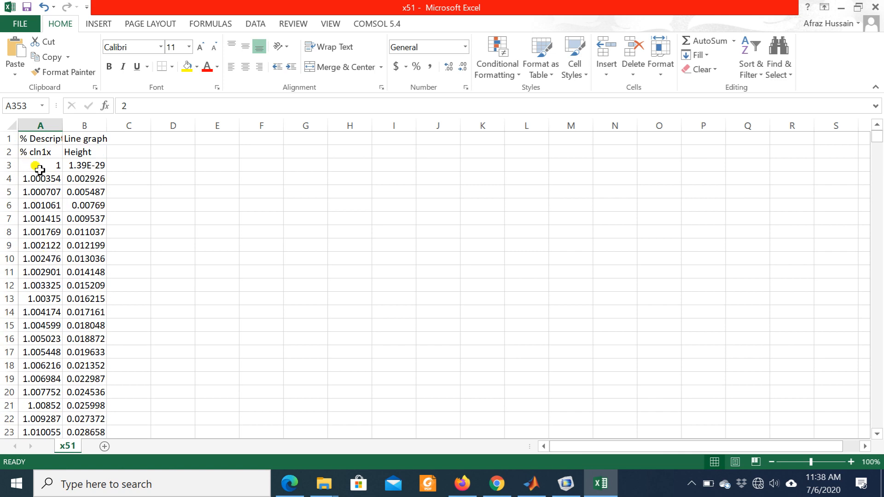
scroll(57, 299, "down", 20)
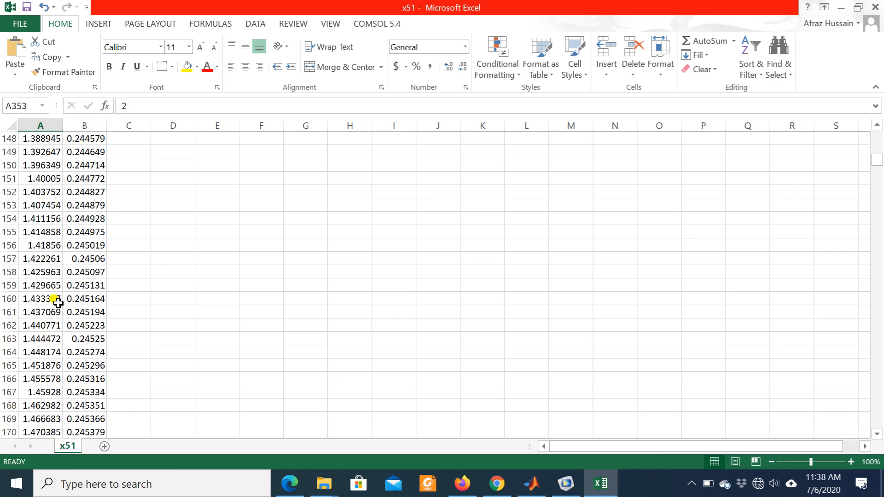
scroll(56, 300, "down", 20)
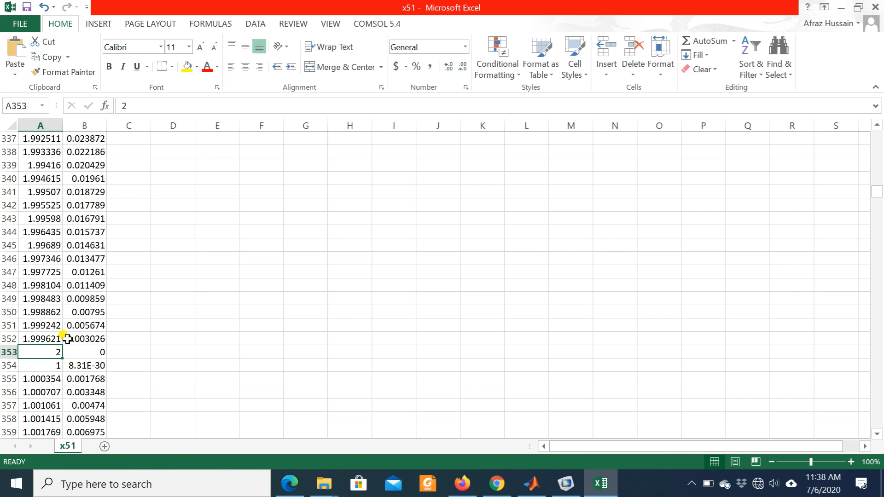
scroll(51, 257, "up", 2)
scroll(52, 256, "up", 1)
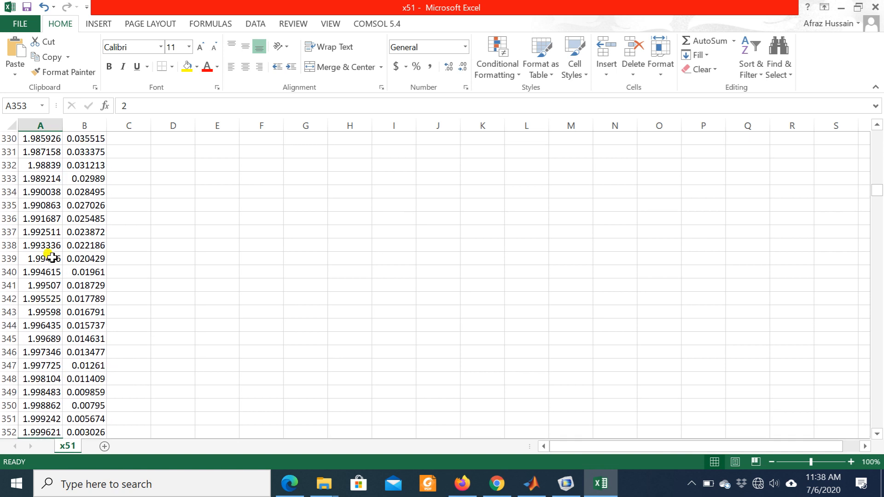
scroll(51, 256, "down", 3)
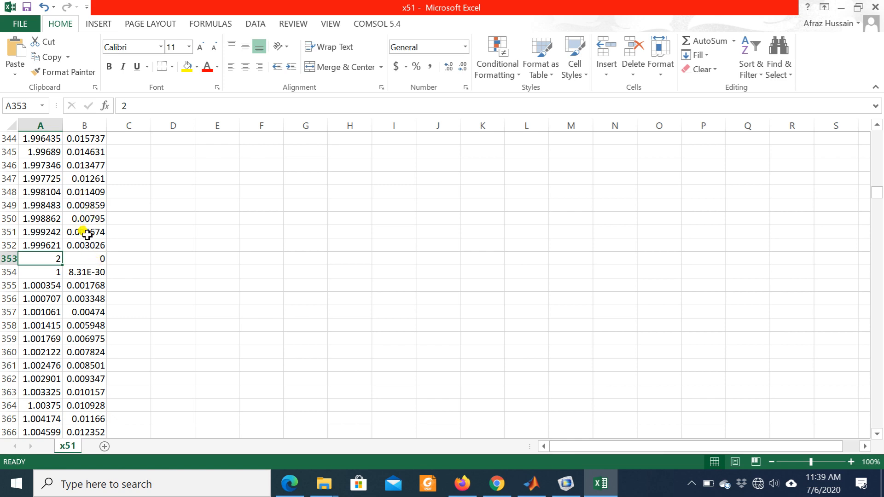
scroll(87, 230, "up", 5)
scroll(87, 230, "up", 2)
scroll(87, 230, "down", 7)
scroll(53, 267, "down", 5)
scroll(53, 272, "up", 2)
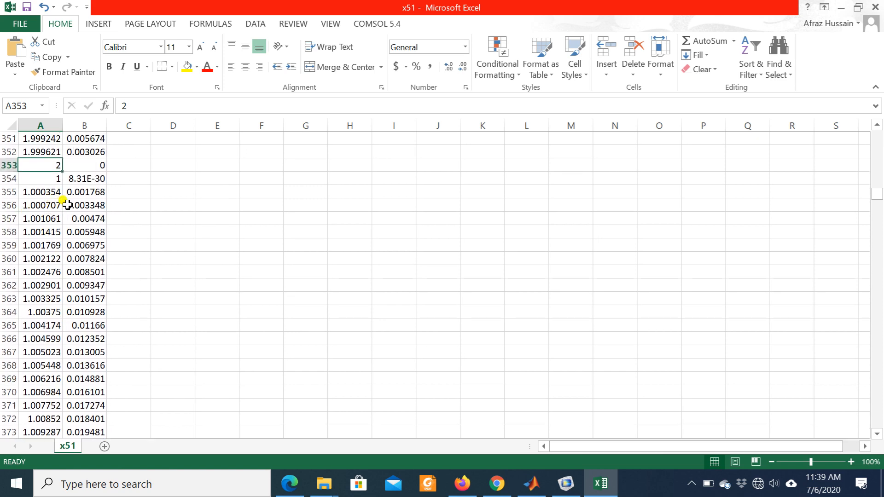
- Examine the data blocks below row 353 to see where each following curve's x range starts and ends
scroll(32, 250, "down", 20)
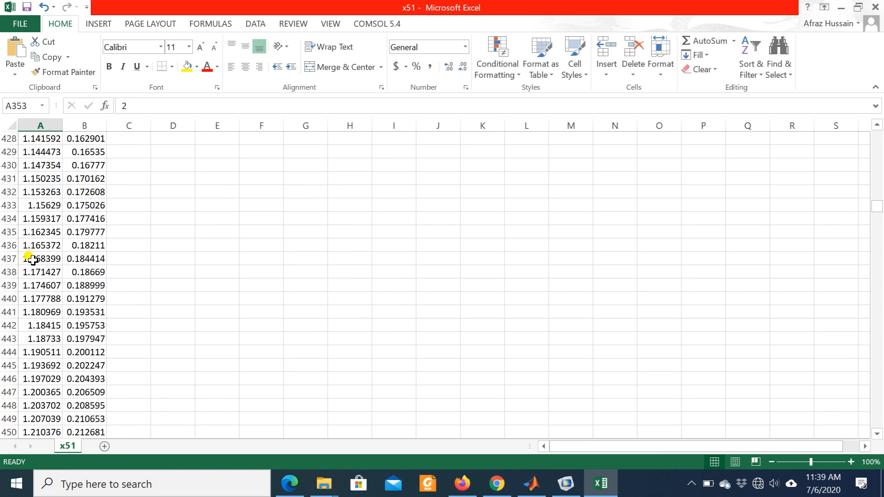
scroll(31, 260, "down", 20)
scroll(31, 260, "up", 10)
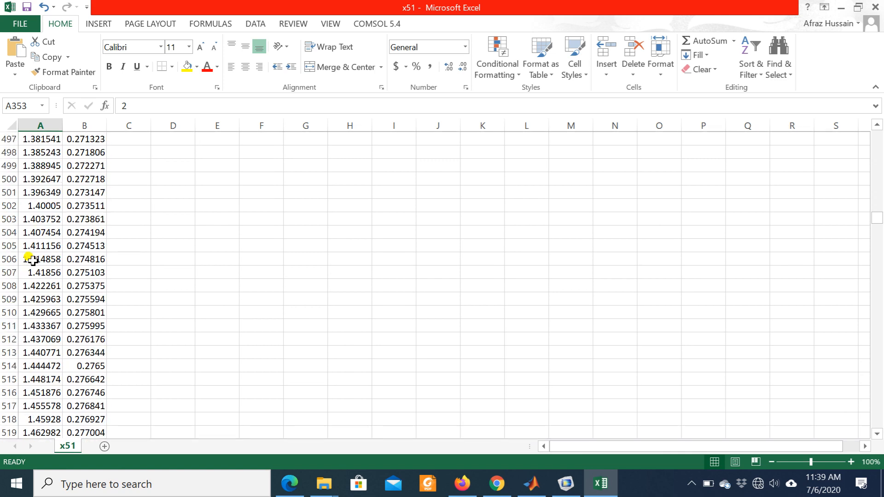
scroll(32, 260, "up", 20)
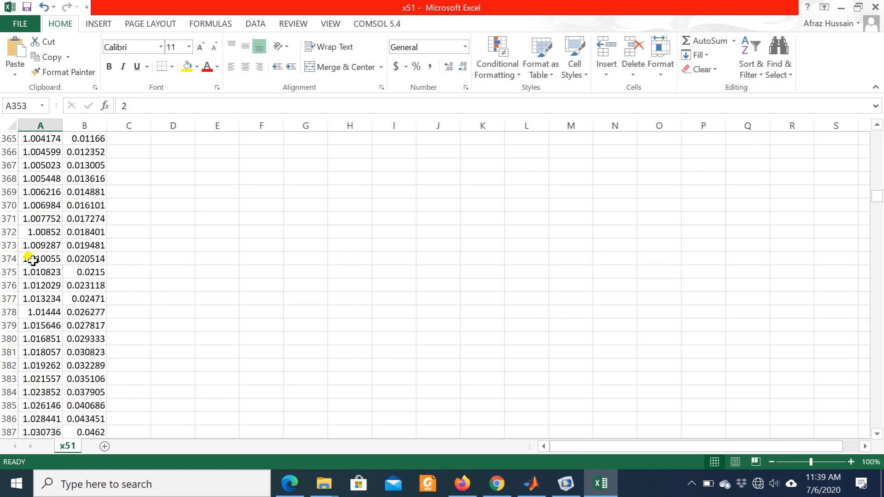
scroll(32, 261, "up", 9)
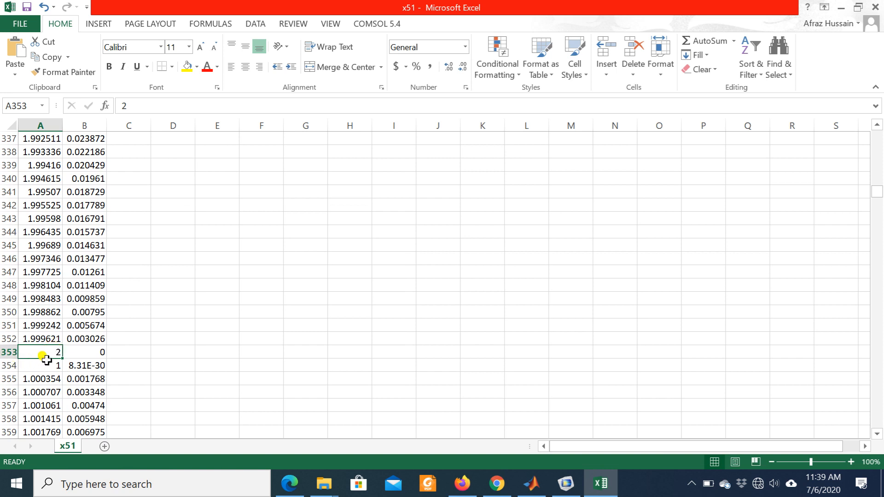
scroll(47, 358, "down", 20)
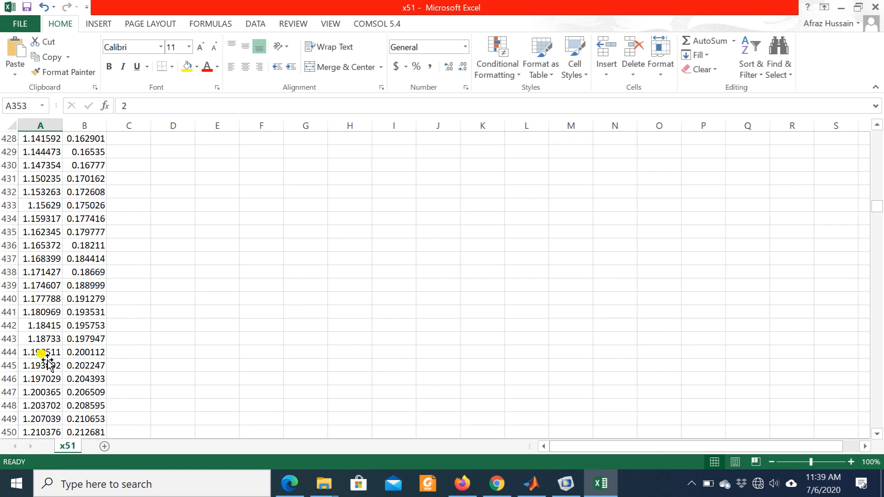
scroll(48, 359, "down", 20)
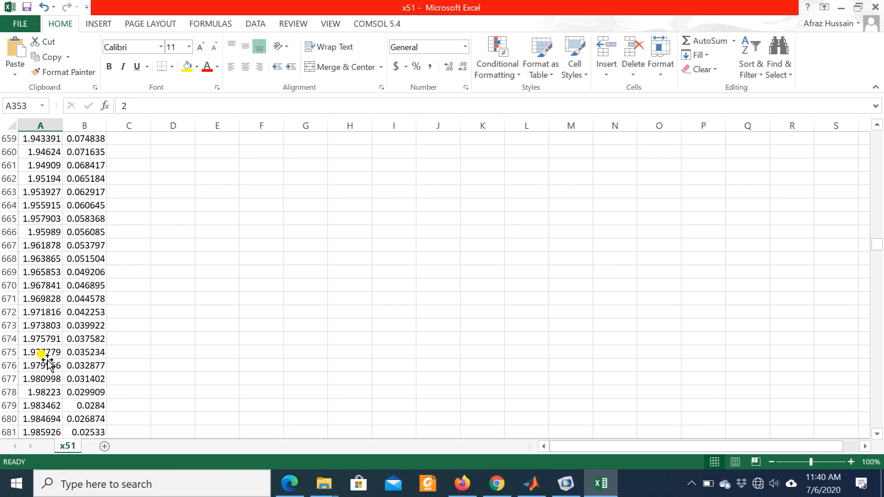
scroll(47, 276, "up", 2)
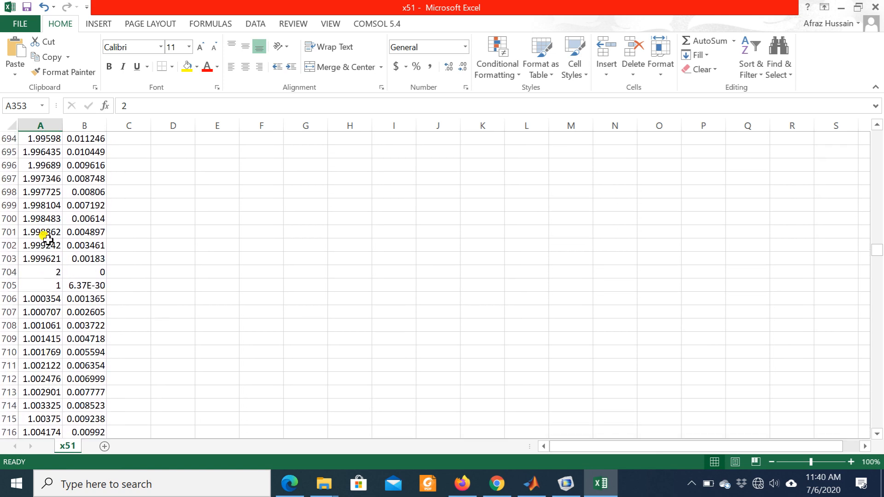
scroll(44, 275, "down", 20)
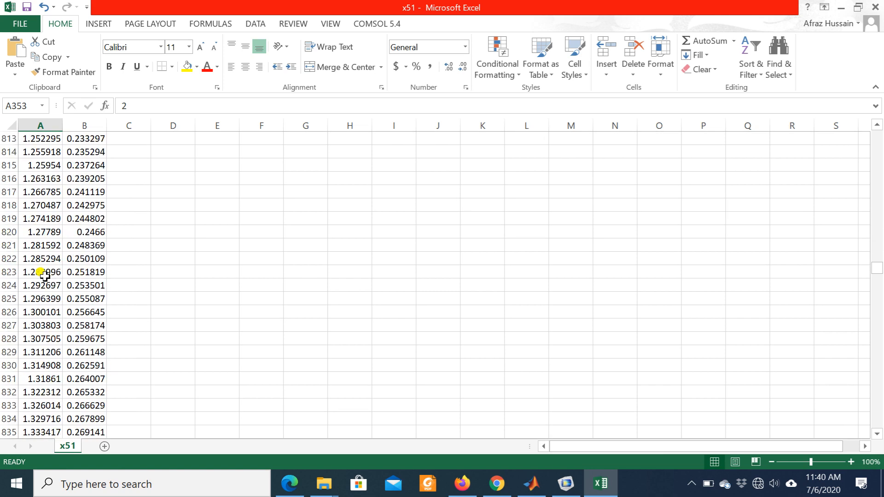
scroll(41, 276, "down", 20)
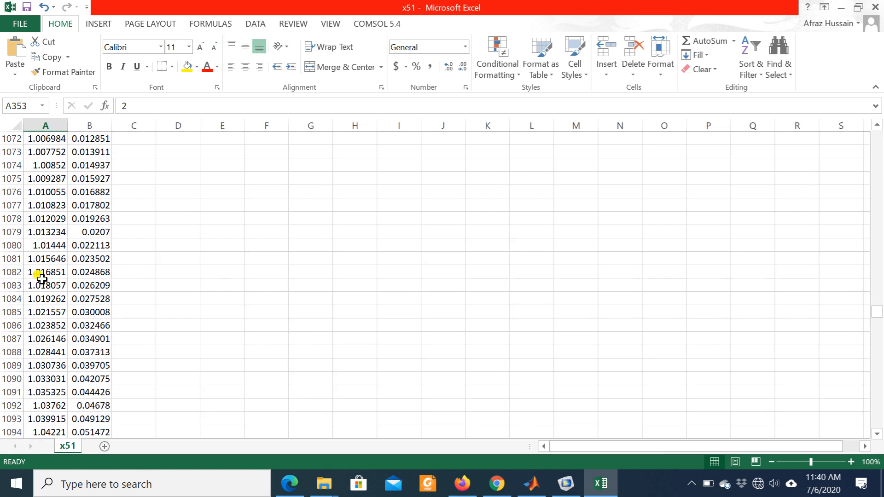
scroll(40, 288, "down", 17)
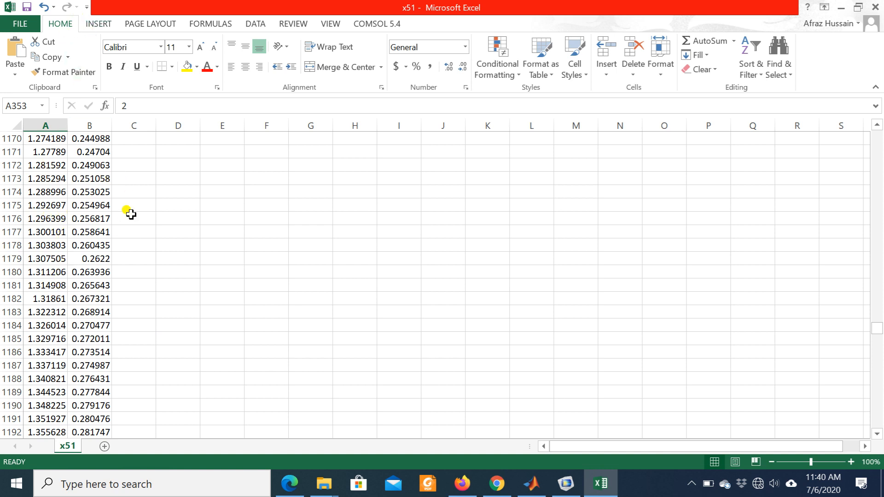
- Insert a Scatter with Smooth Lines chart of the height data in column B against the x values in column A
left_click(98, 23)
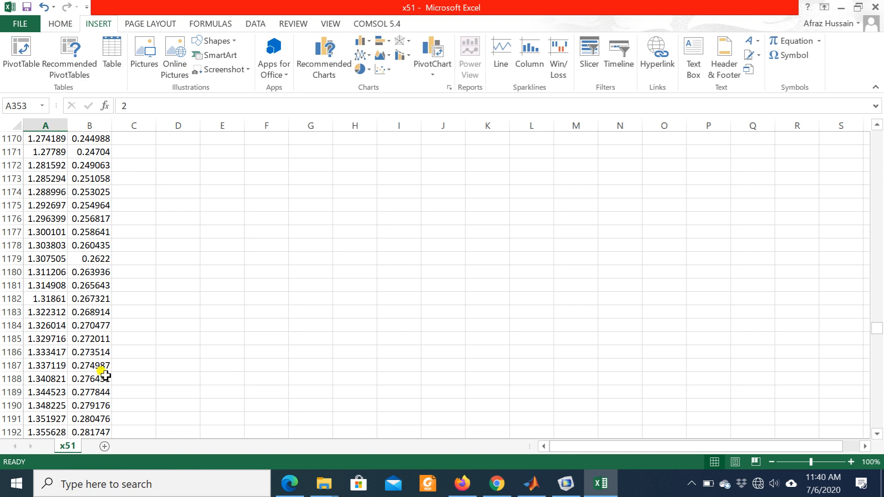
left_click(389, 74)
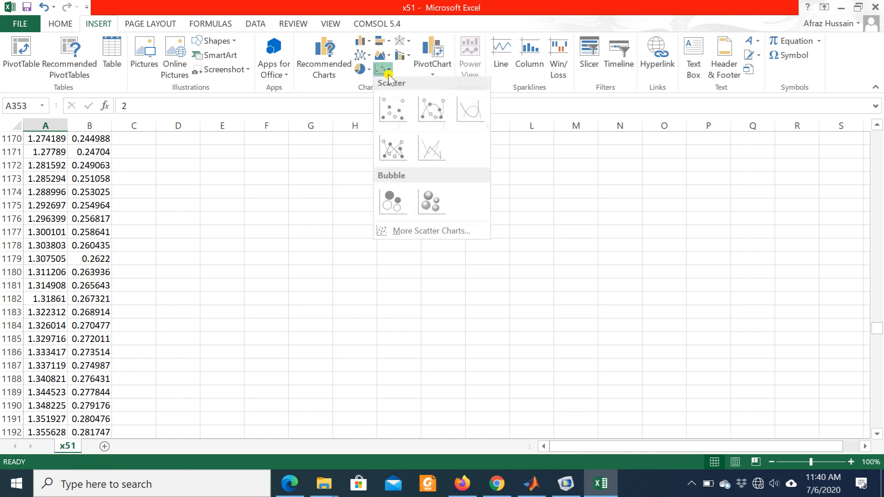
left_click(469, 114)
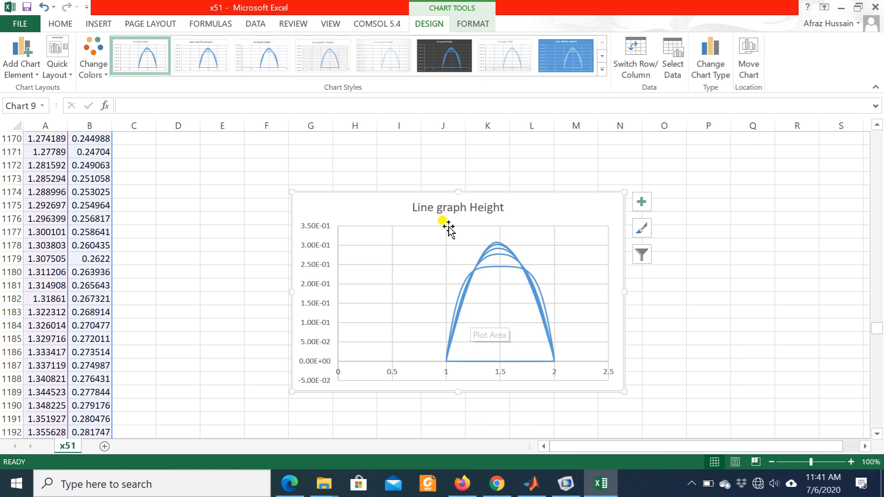
- Try the dark, blue and other chart styles on the height scatter chart, then return it to the first style
left_click(445, 66)
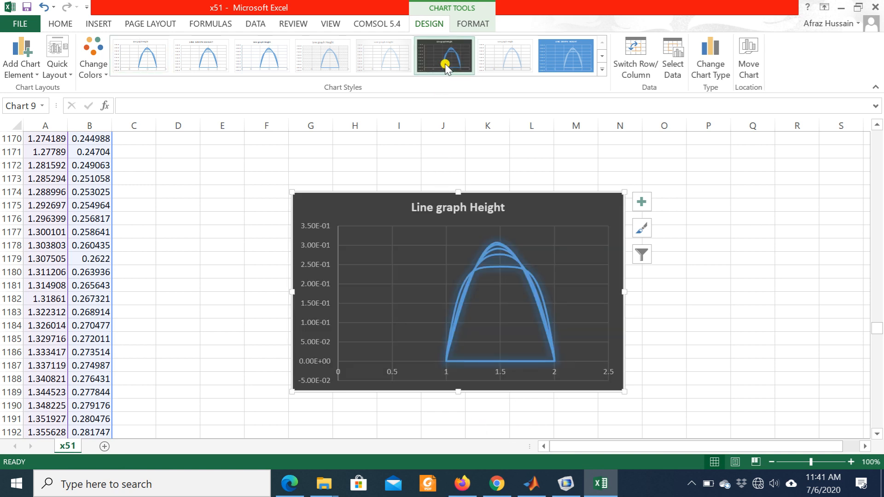
left_click(570, 61)
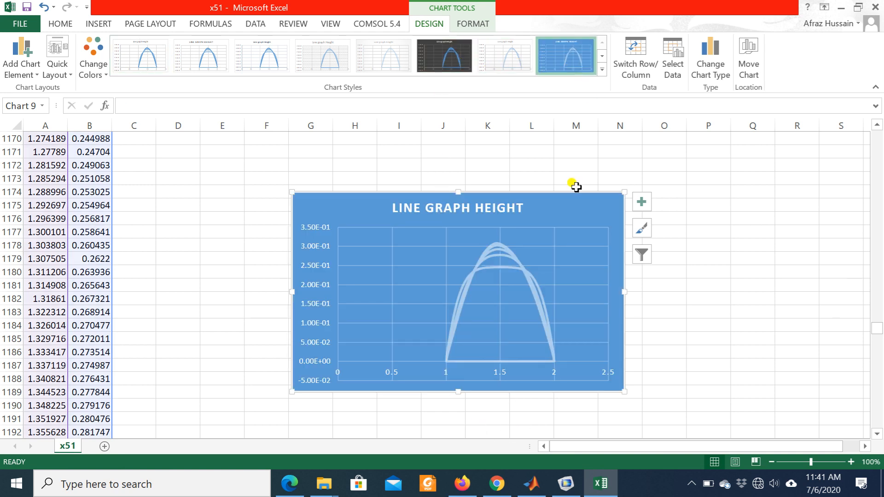
left_click(258, 67)
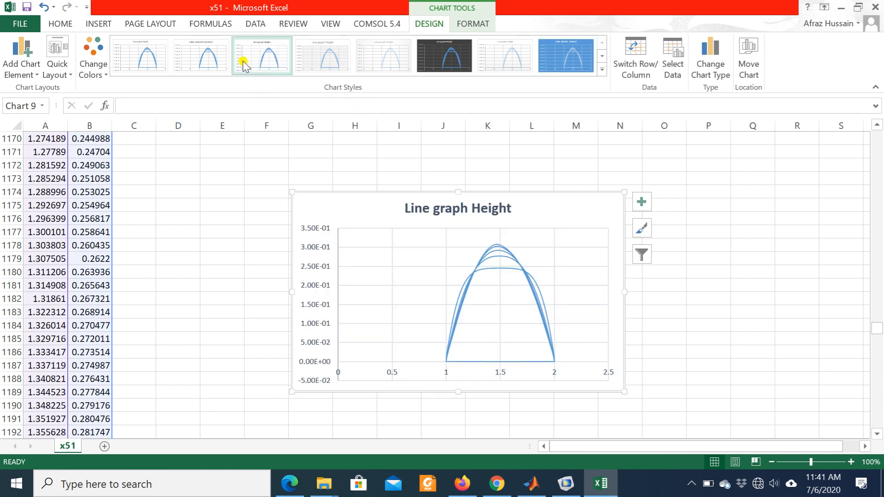
left_click(155, 63)
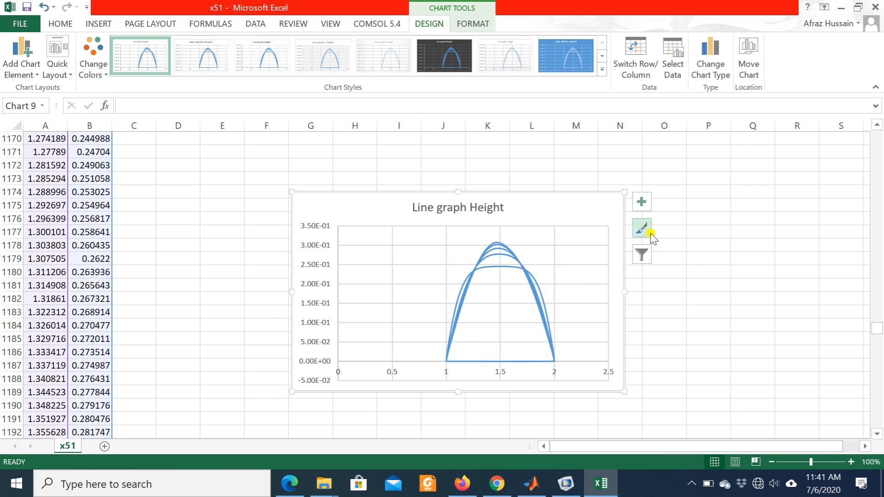
- Toggle the height chart's gridlines off and back on to keep only horizontal gridlines, and deselect the chart
left_click(641, 202)
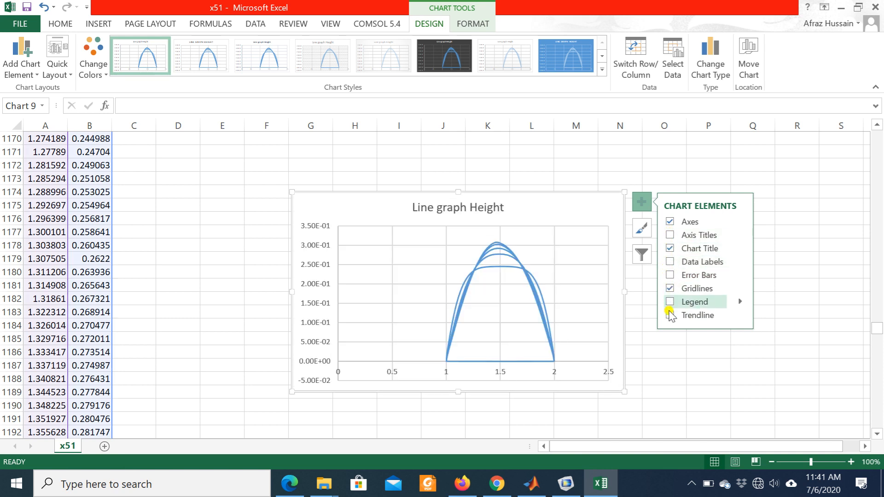
left_click(681, 252)
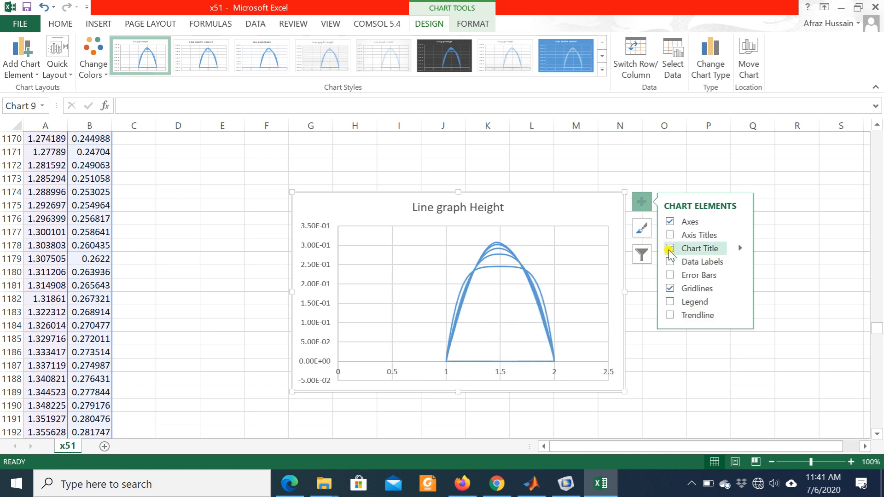
left_click(670, 288)
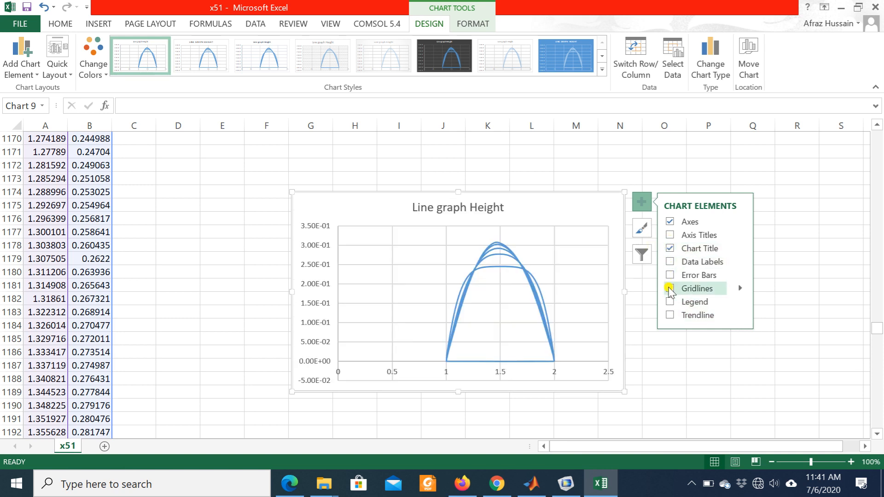
left_click(669, 288)
left_click(669, 288)
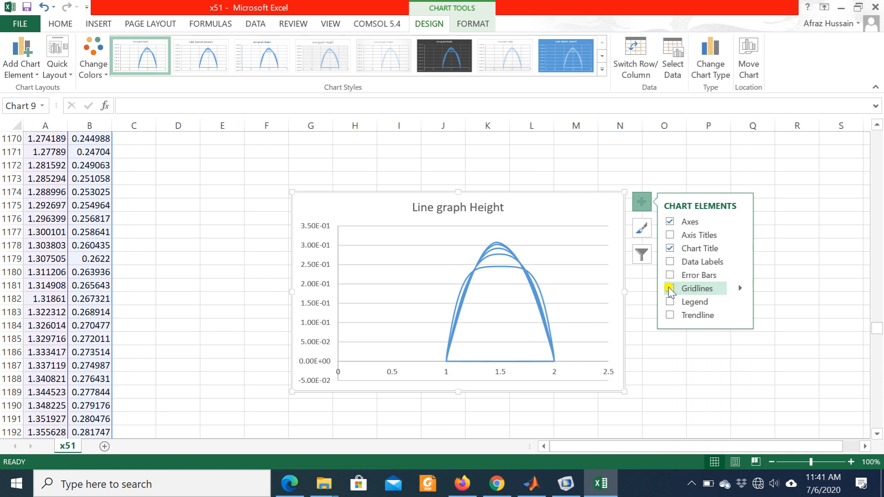
left_click(670, 288)
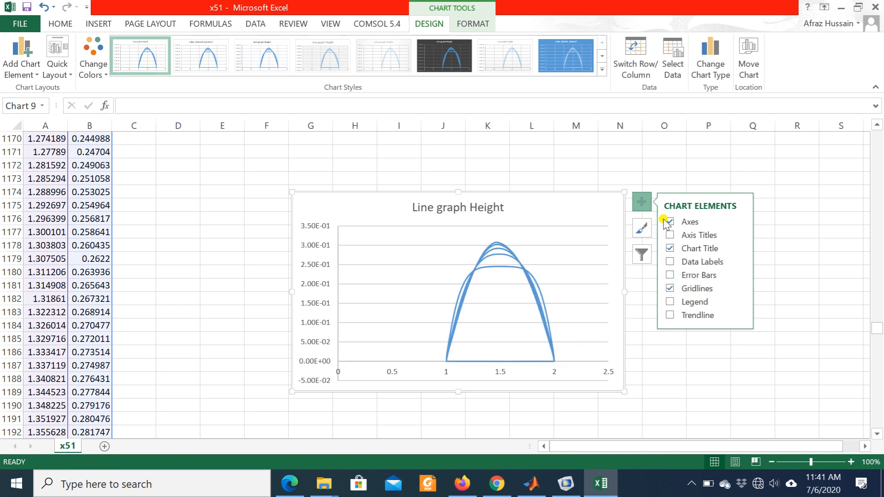
left_click(703, 375)
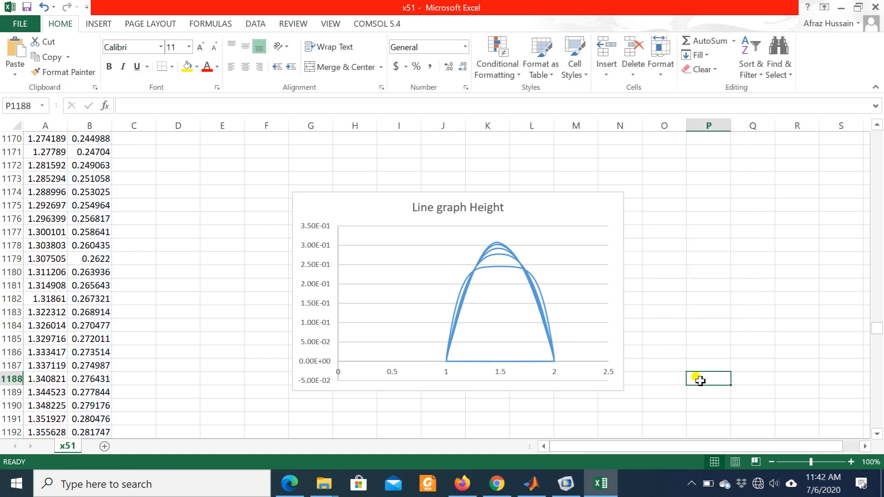
- Insert a Clustered Column - Line on Secondary Axis combo chart of the data in columns A and B
left_click(101, 28)
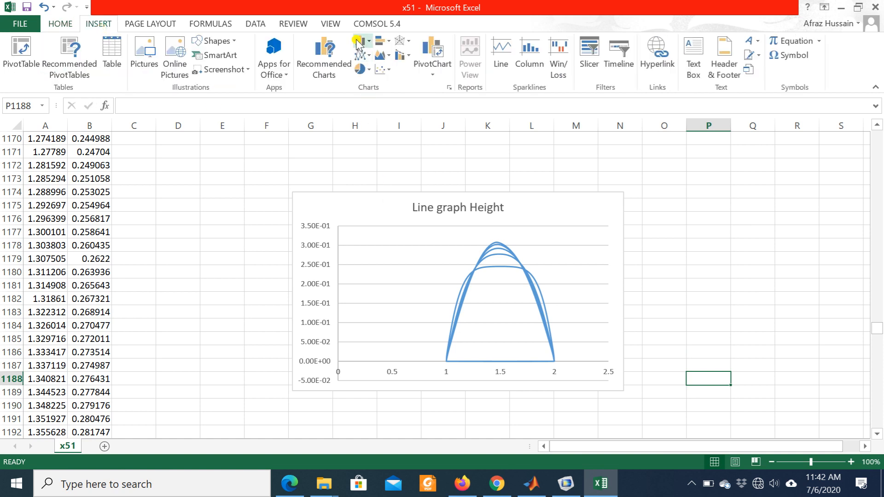
left_click(400, 55)
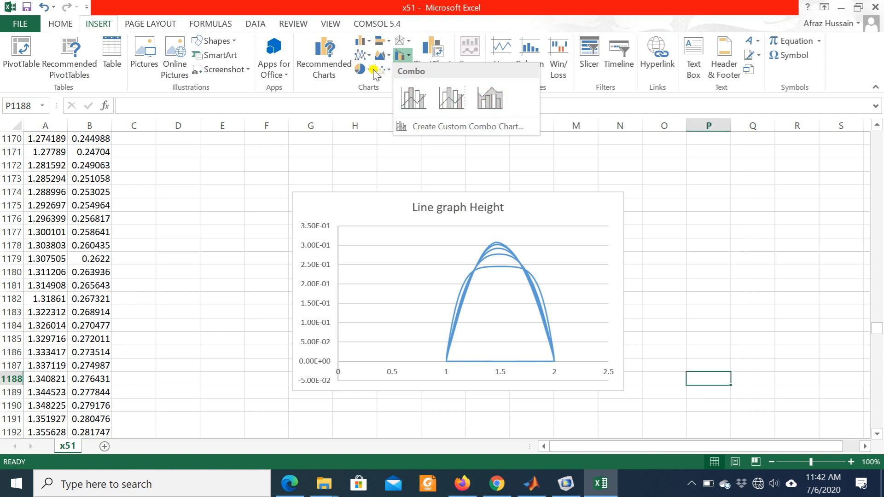
left_click(367, 44)
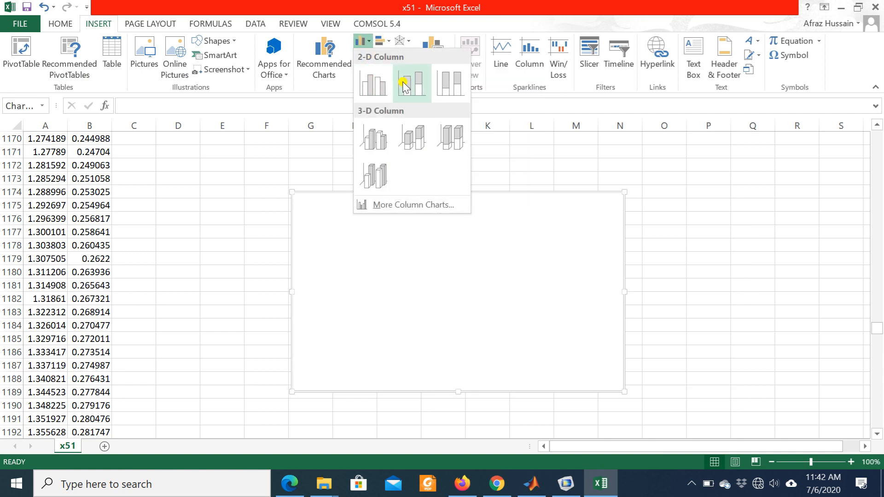
left_click(55, 181)
left_click(74, 139)
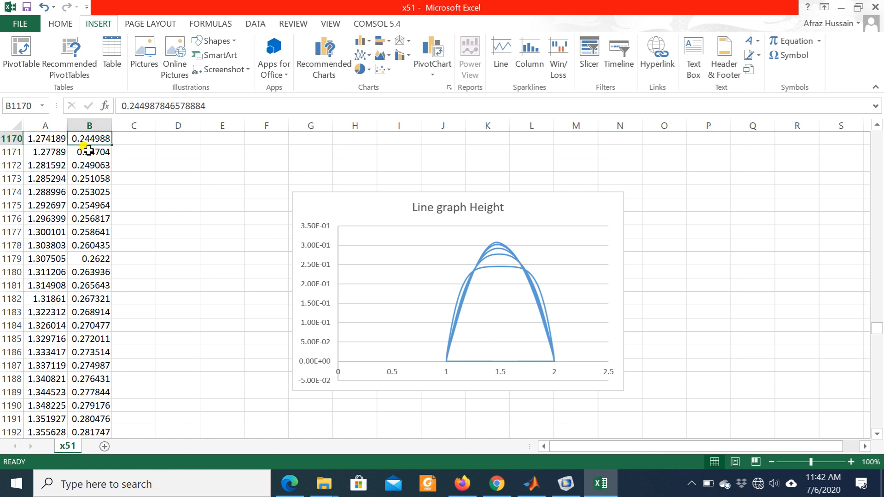
left_click(402, 56)
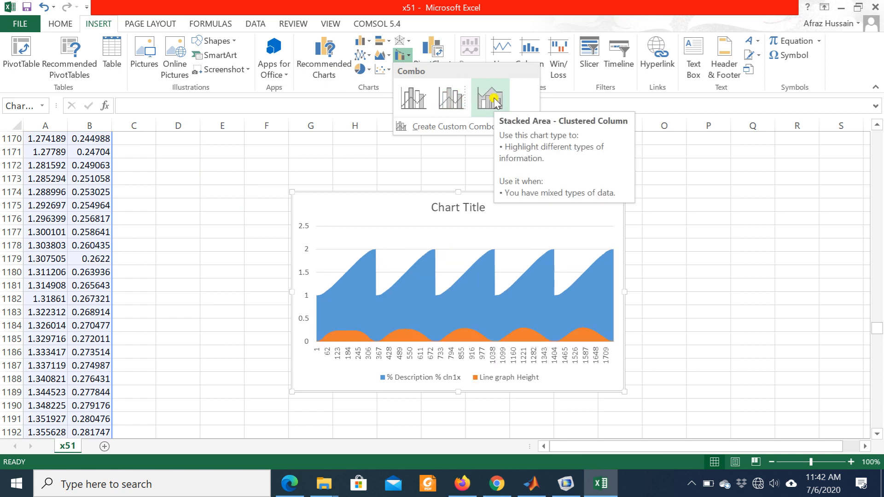
left_click(457, 106)
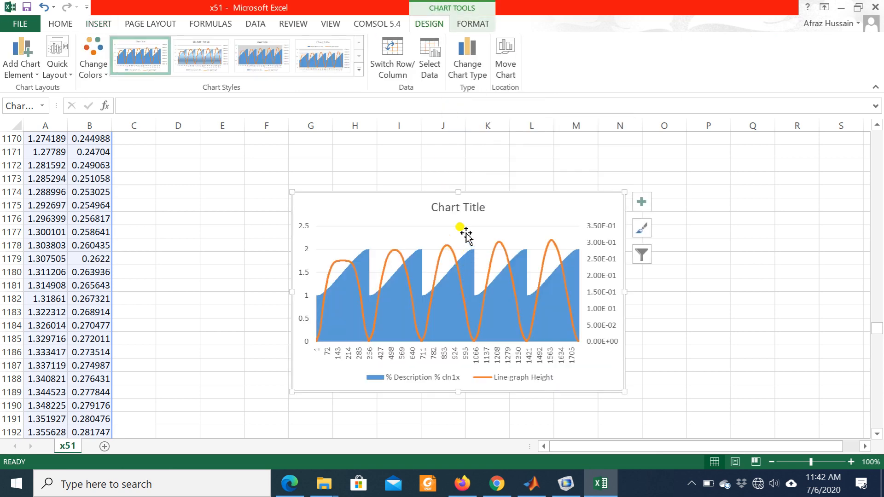
- Try the other three chart styles on the combo chart, then return it to the first style
left_click(318, 56)
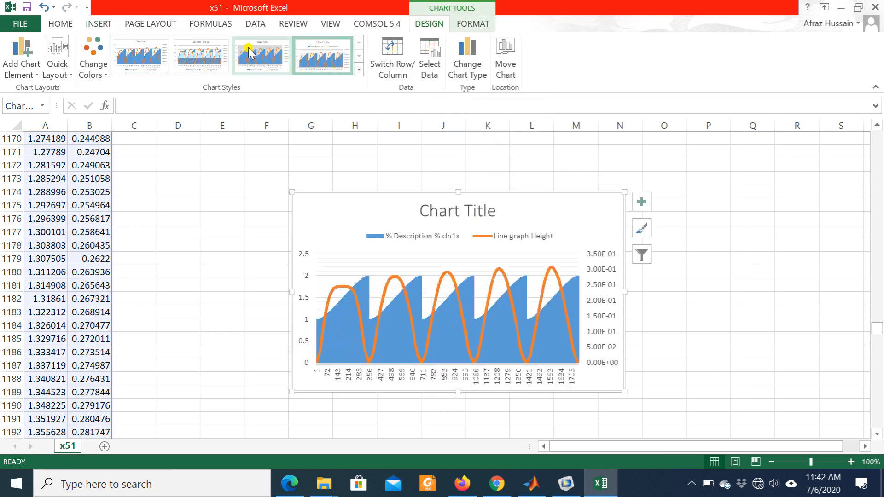
left_click(261, 57)
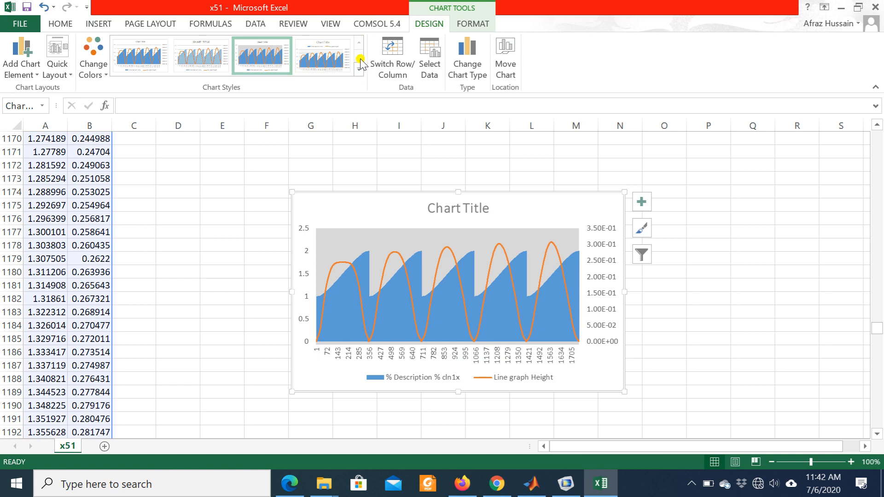
left_click(207, 62)
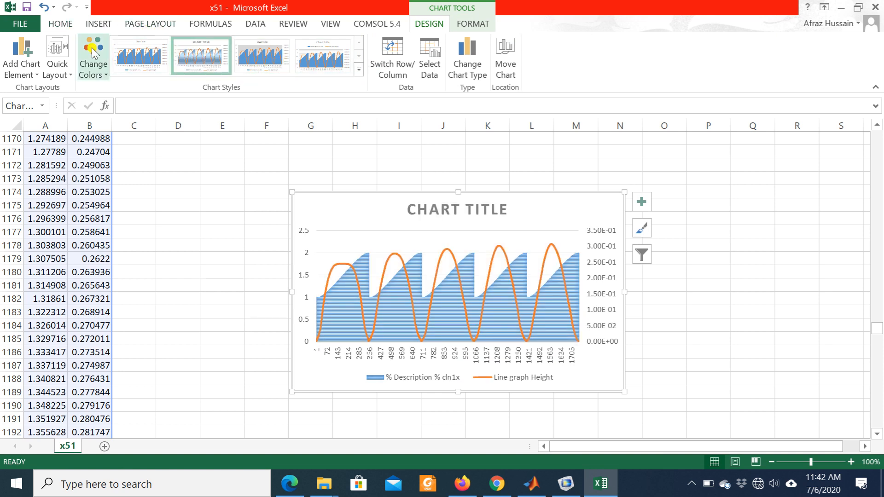
left_click(138, 59)
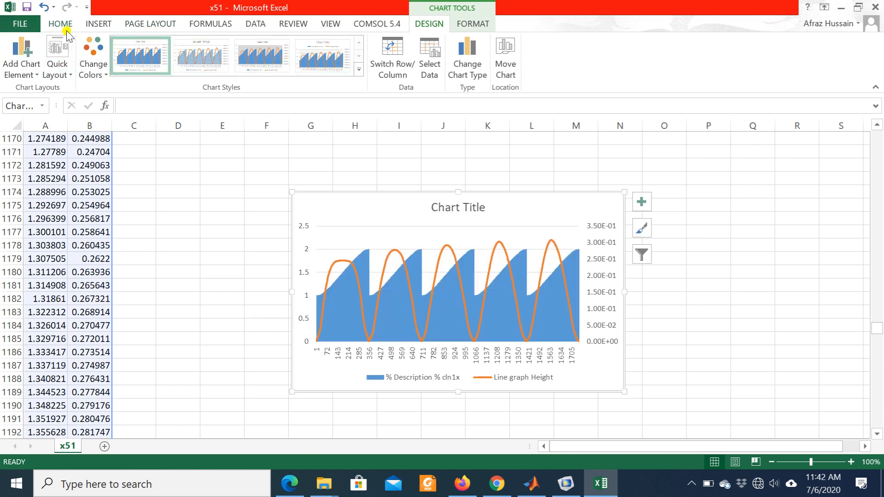
- Insert a 2-D stacked line chart of the x and height data in columns A and B
left_click(48, 178)
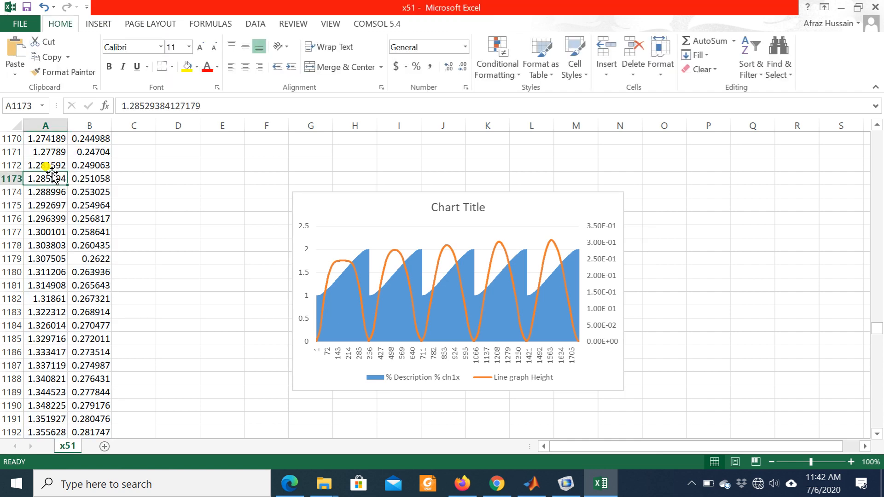
left_click(102, 26)
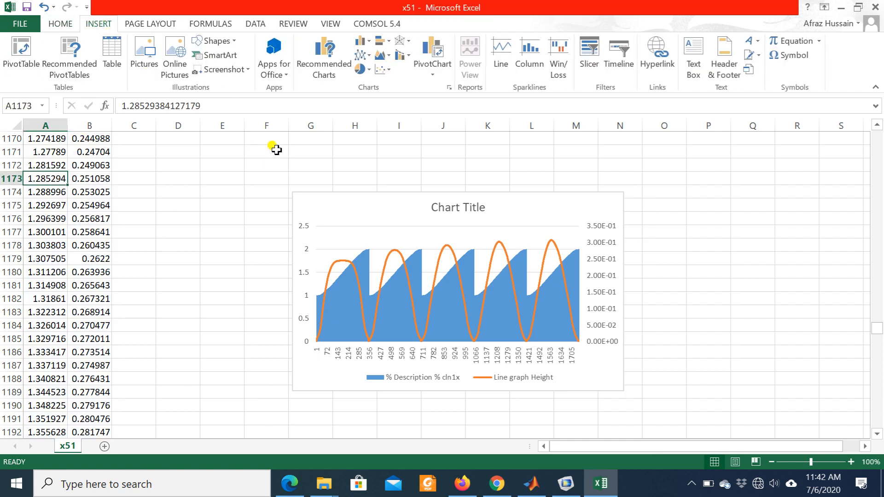
left_click(363, 72)
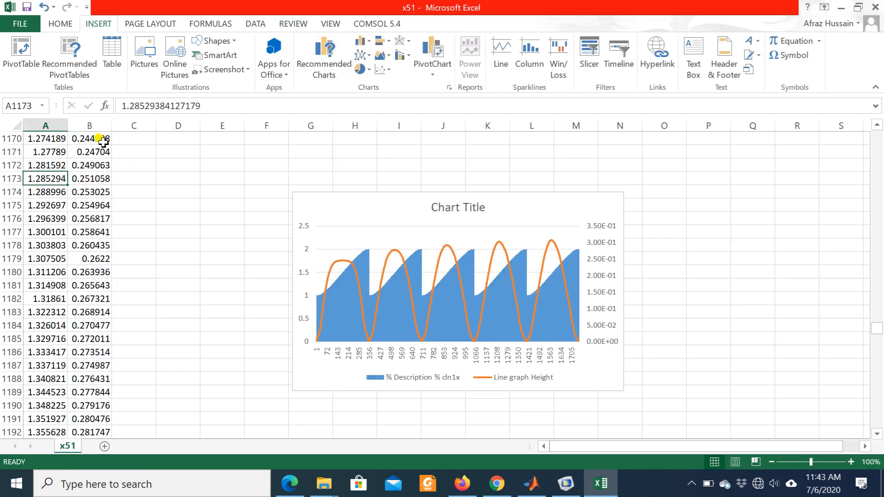
left_click(369, 55)
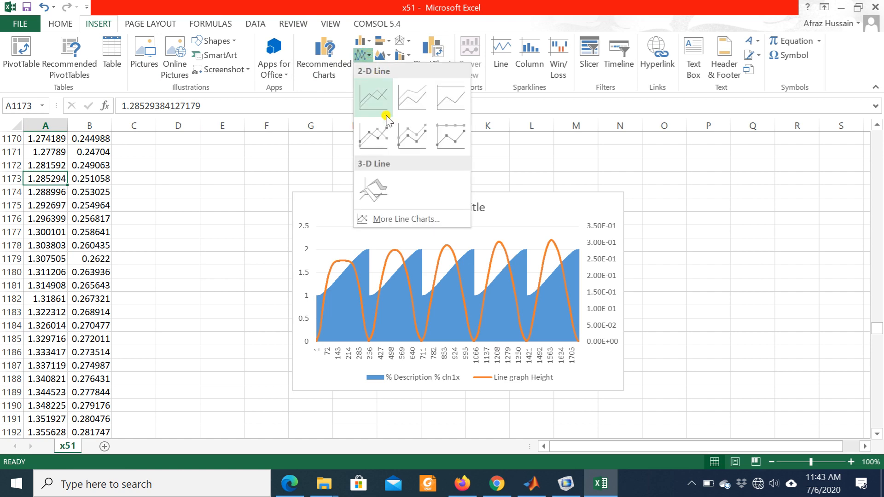
left_click(414, 106)
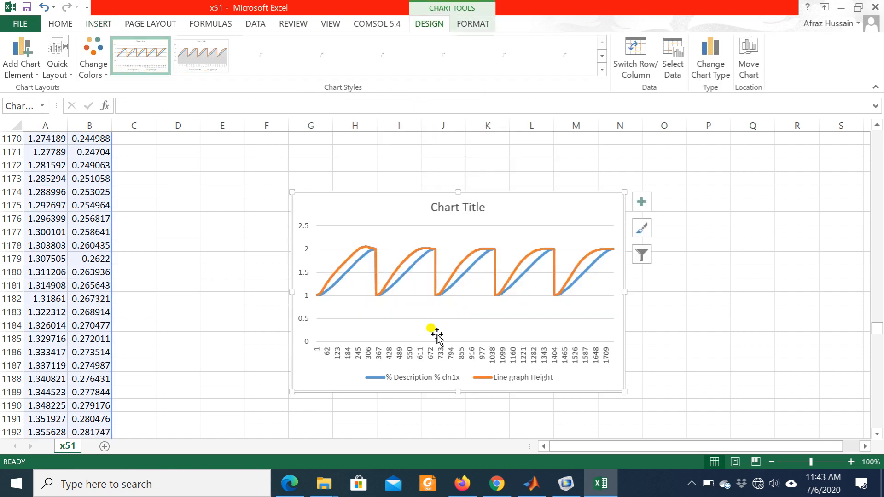
- Try several chart styles on the stacked line chart and apply the third one, with a bold title on white
left_click(436, 63)
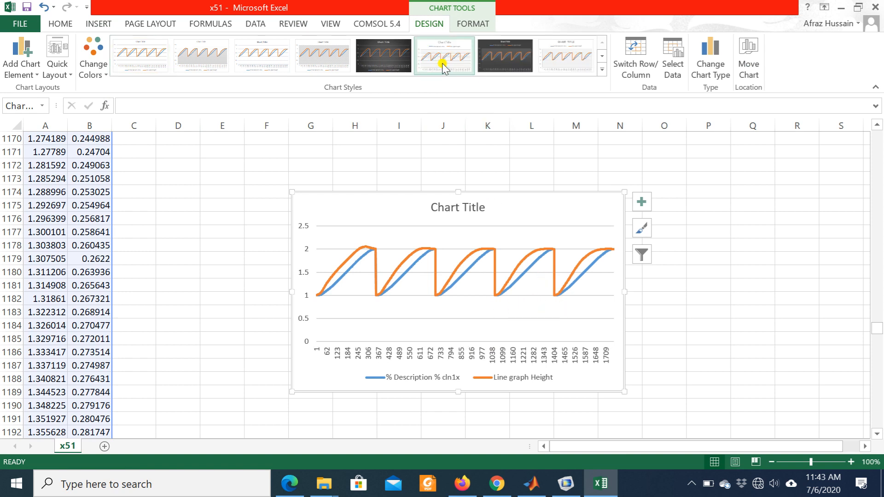
left_click(336, 54)
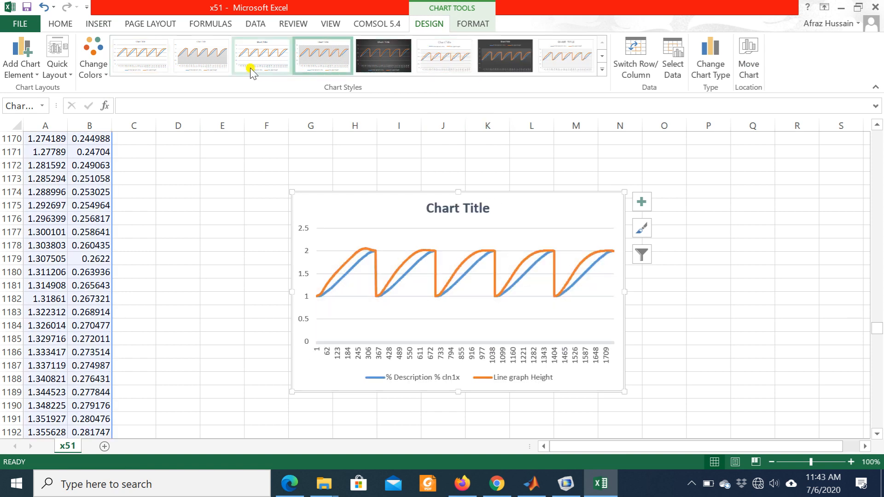
left_click(279, 50)
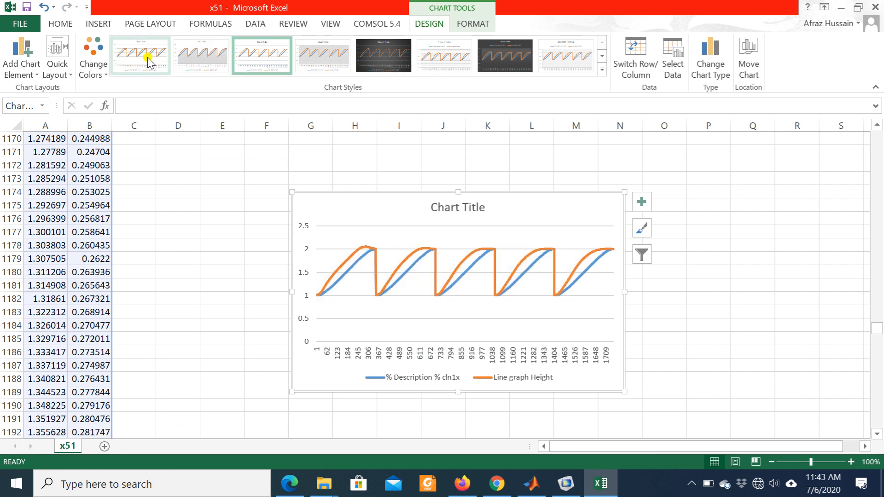
left_click(201, 256)
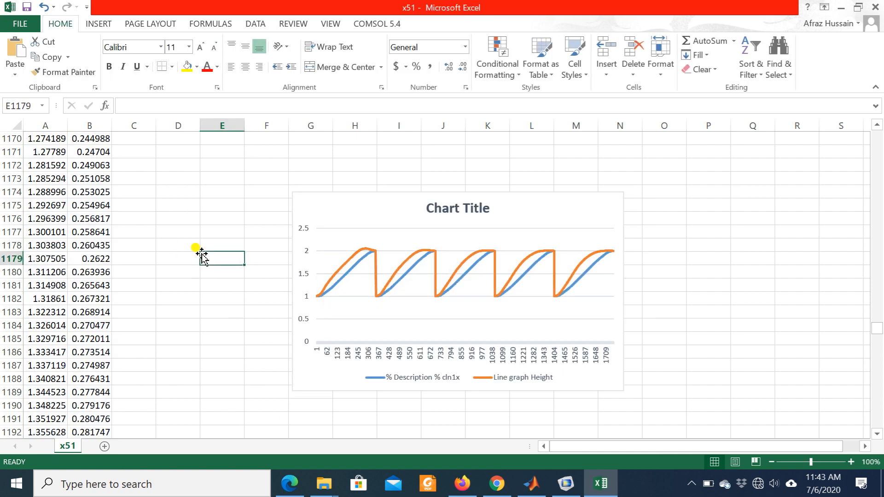
- Spread out the overlapping charts: line chart over columns K to R, height chart beside the data, combo chart below it
left_click(509, 205)
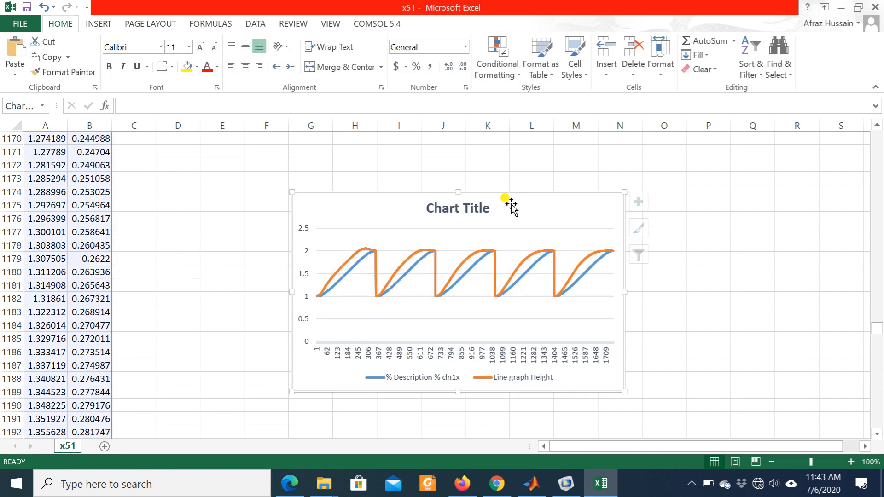
left_click_drag(511, 204, 709, 210)
left_click_drag(380, 249, 304, 341)
left_click_drag(390, 213, 223, 339)
mouse_move(355, 217)
left_mouse_down()
mouse_move(351, 184)
mouse_move(209, 124)
mouse_move(181, 144)
mouse_move(193, 161)
left_mouse_up()
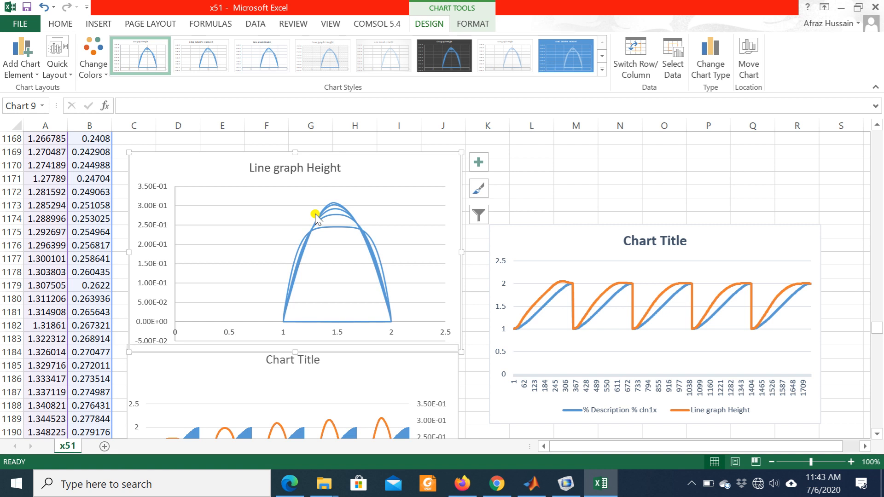
left_click(609, 161)
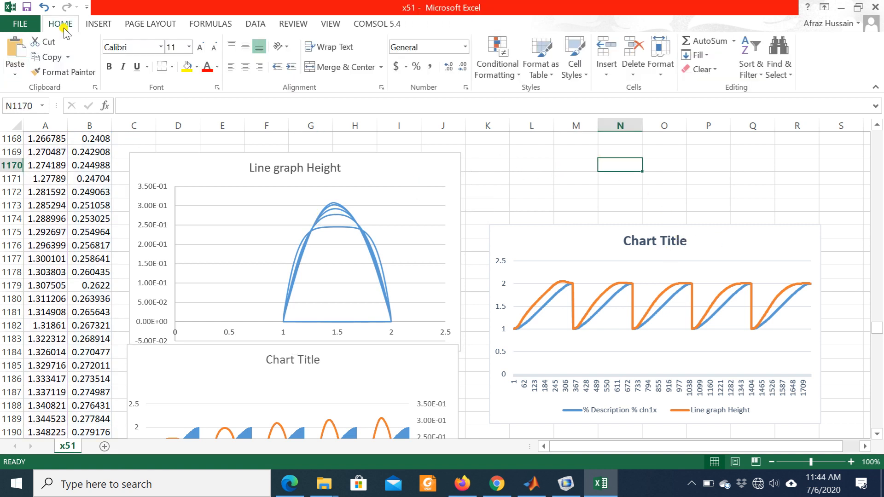
- Preview the bar, combo and scatter chart types for the x and height data in columns A and B
left_click(45, 191)
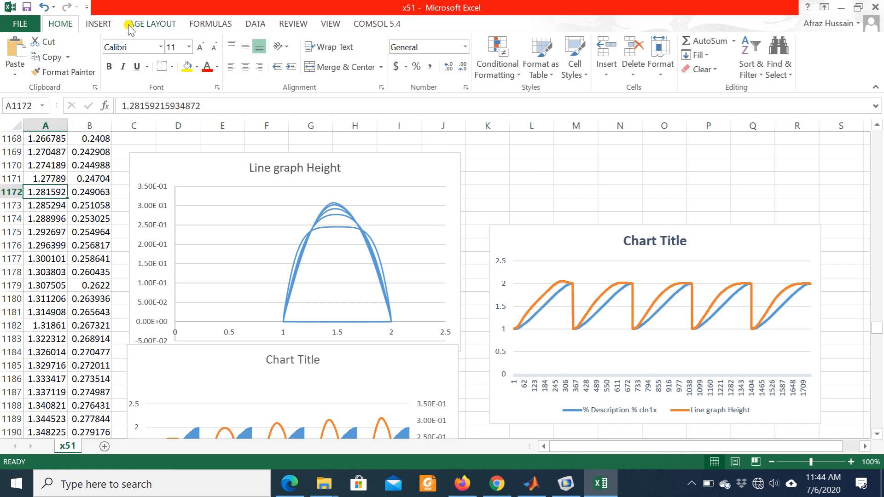
left_click(98, 25)
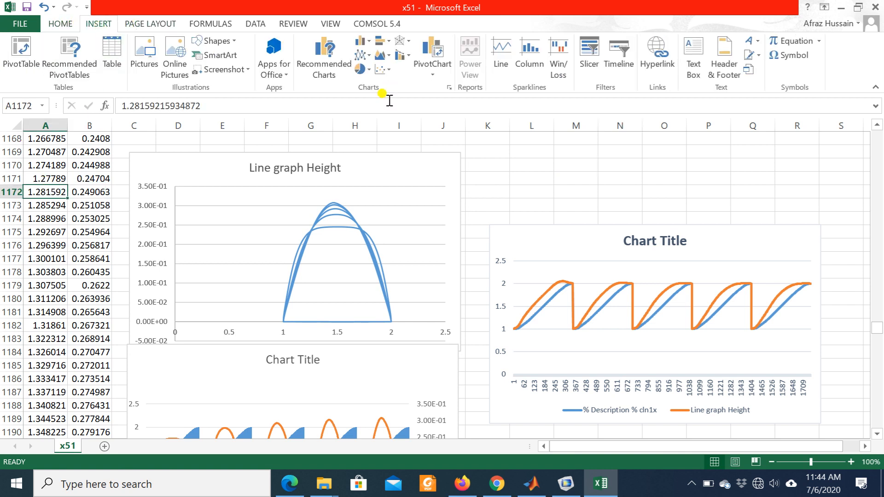
left_click(387, 44)
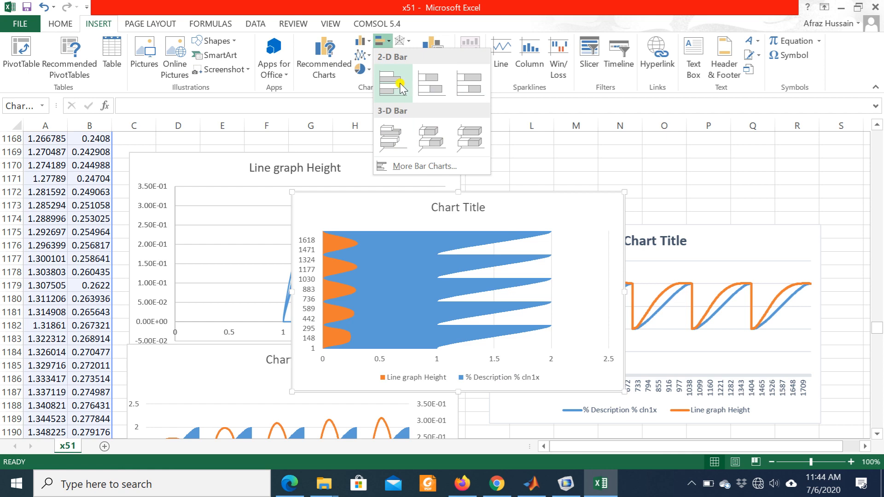
left_click(635, 179)
left_click(407, 55)
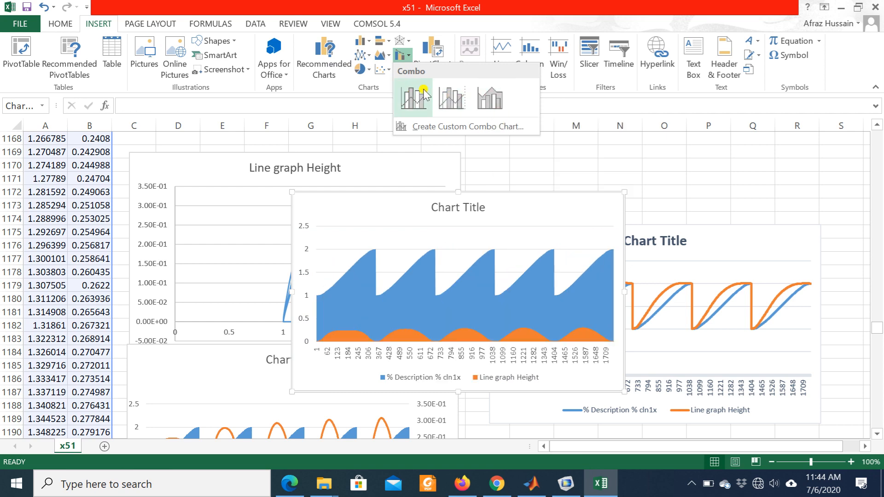
left_click(664, 168)
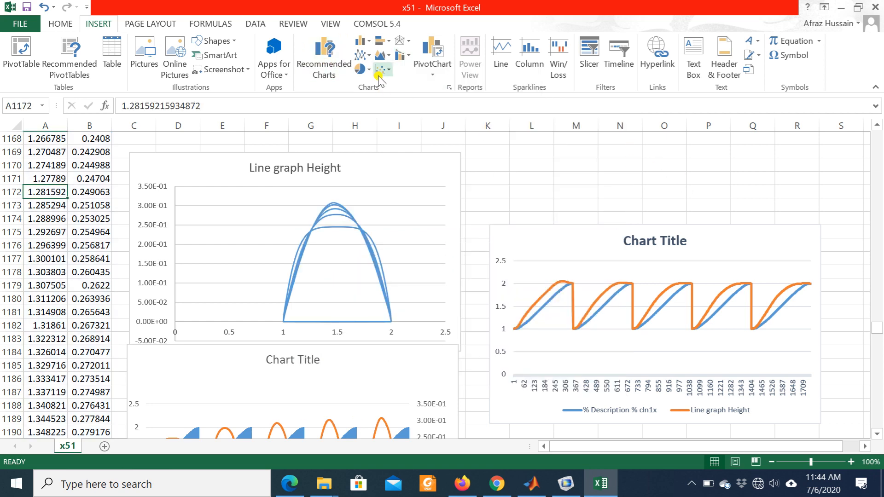
left_click(385, 70)
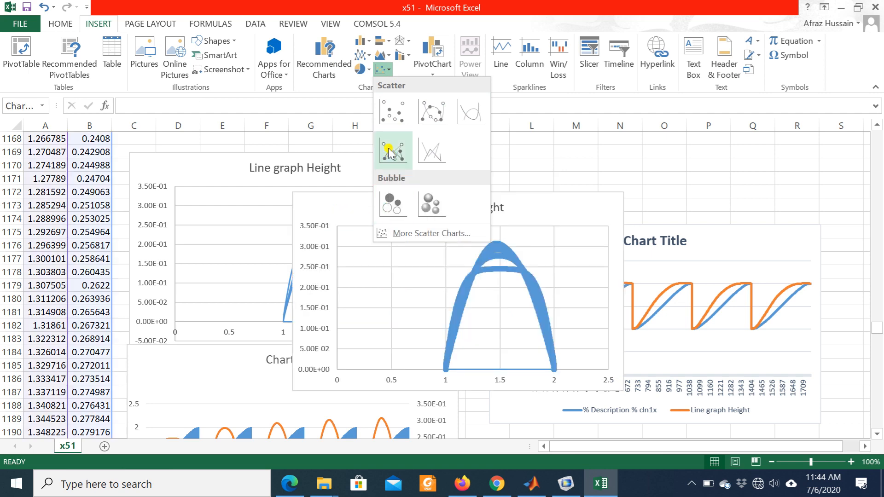
- Insert a Radar with Markers chart of columns A and B and place it up beside the height chart, above the line chart
left_click(408, 42)
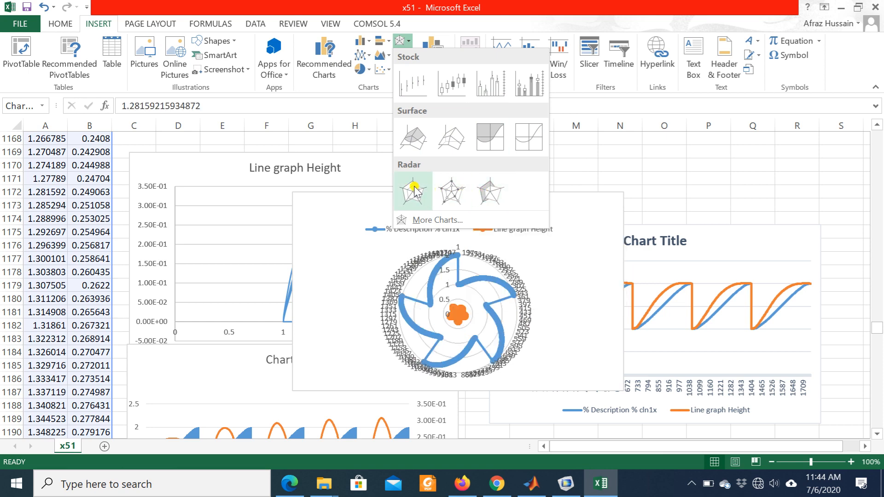
left_click(448, 189)
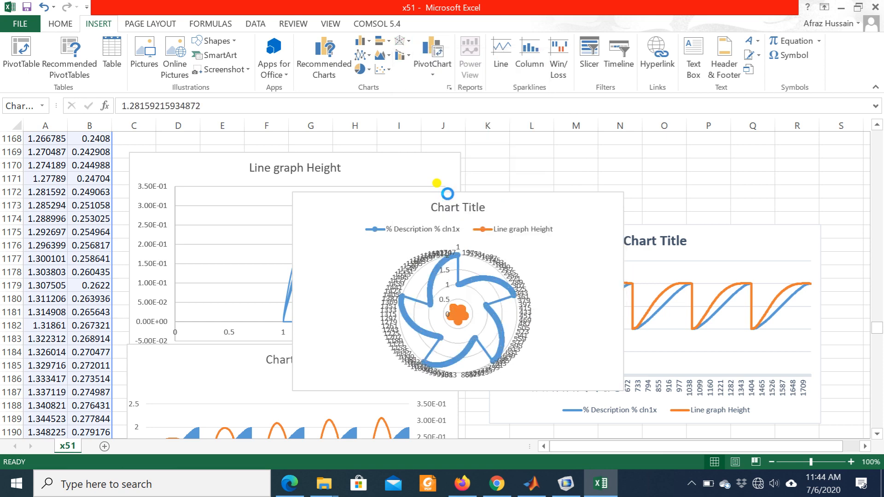
mouse_move(561, 221)
left_mouse_down()
mouse_move(698, 128)
mouse_move(694, 191)
left_mouse_up()
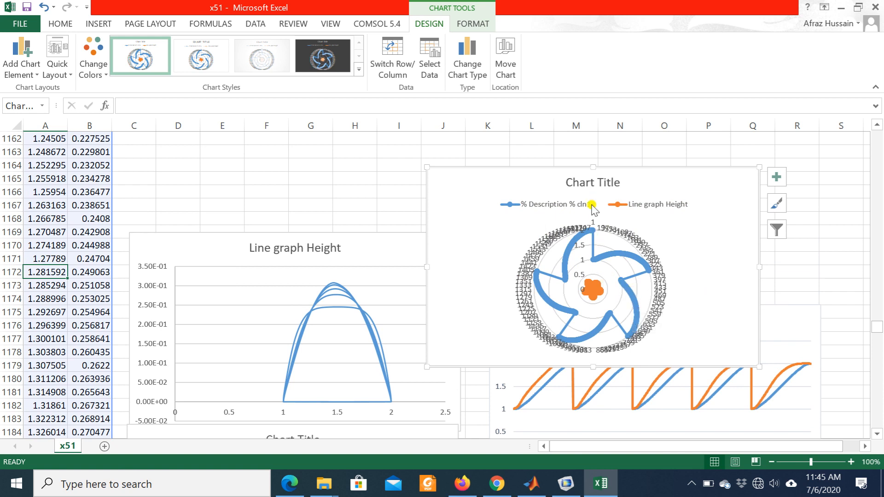
- Move the plot area upward inside the Line graph Height chart
left_click(371, 267)
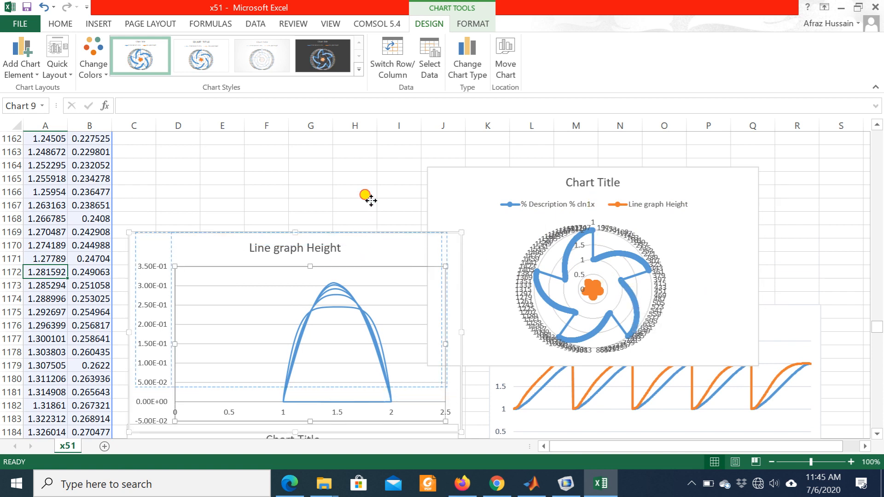
left_click_drag(365, 169, 367, 169)
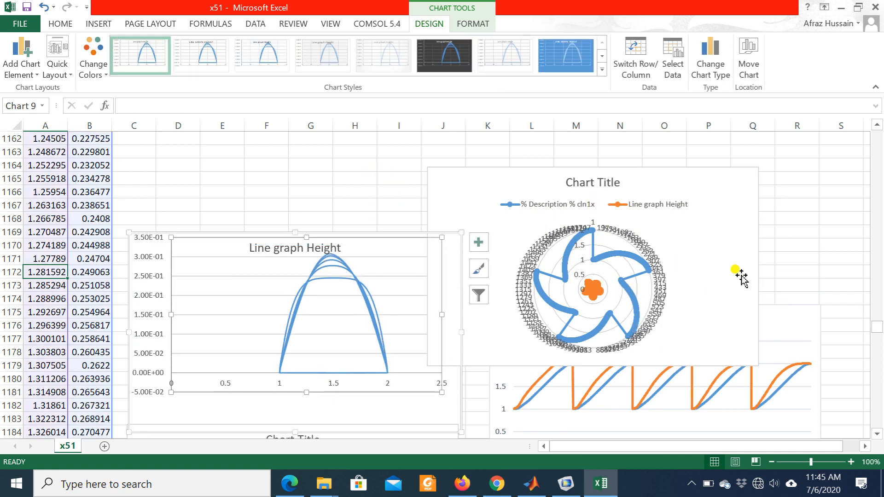
- Try the second chart style on the radar chart, then apply the fourth one with the dark background
left_click(645, 276)
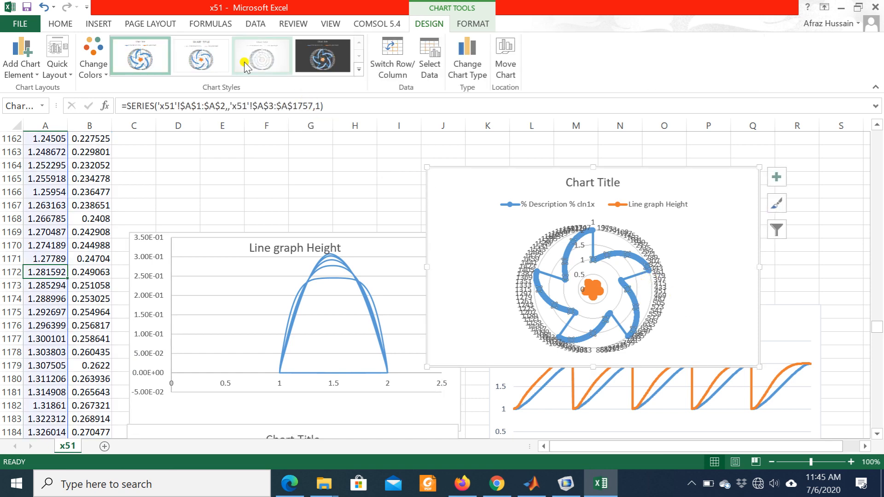
left_click(204, 62)
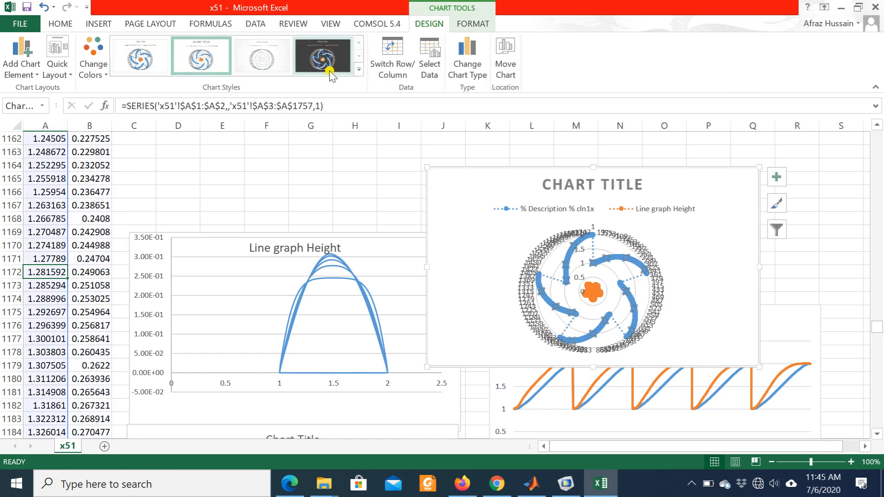
left_click(318, 57)
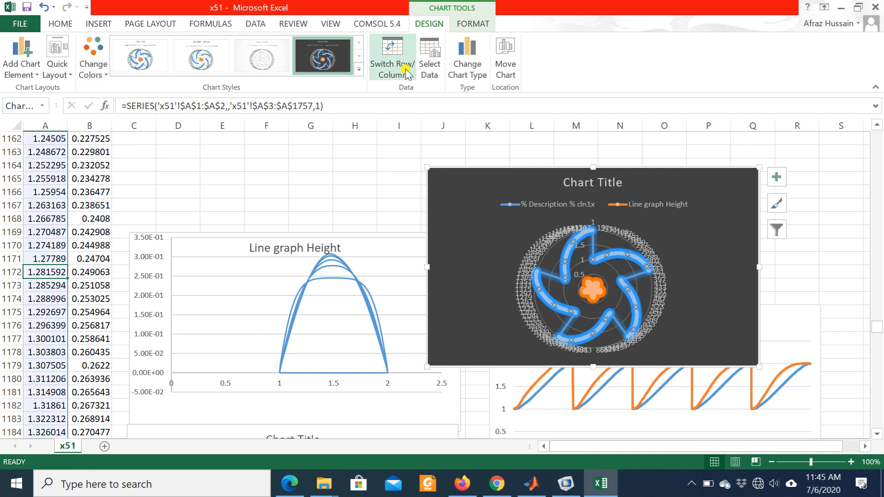
left_click(359, 72)
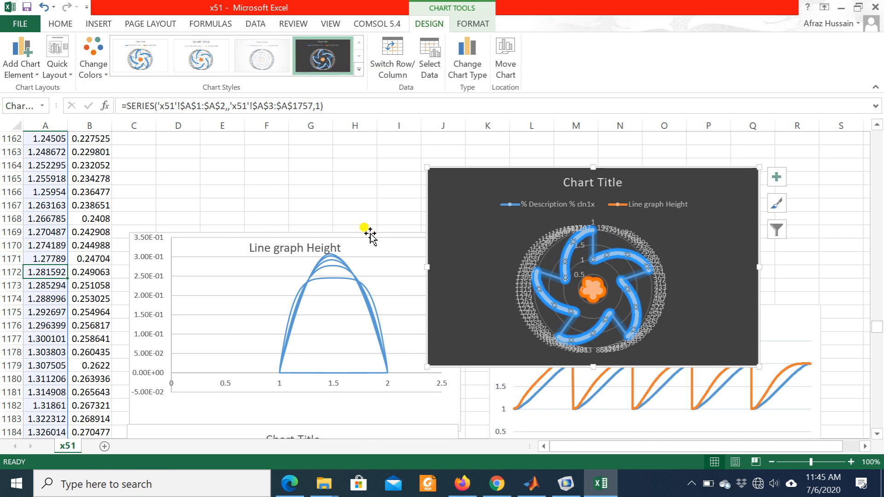
scroll(368, 234, "down", 3)
scroll(371, 235, "down", 5)
scroll(369, 233, "up", 9)
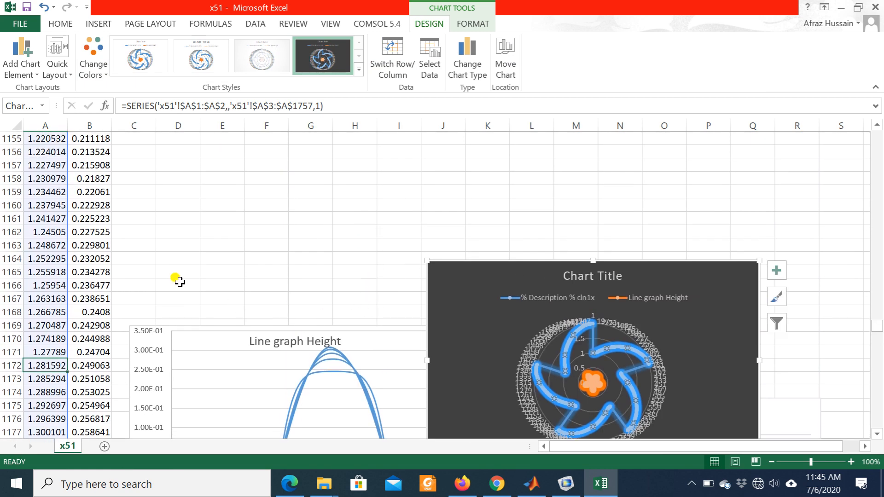
- Delete the radar, stacked line and combo charts, keeping only the Line graph Height chart
left_click(660, 298)
key("Delete")
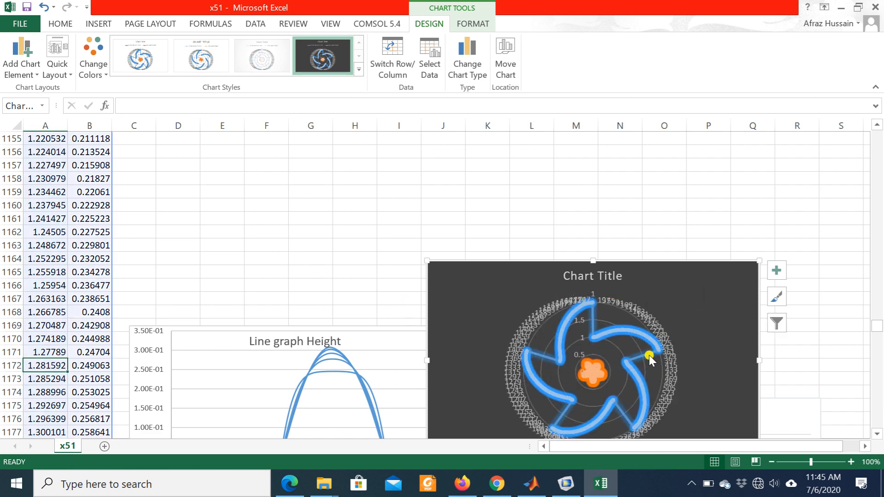
key("Delete")
left_click(387, 372)
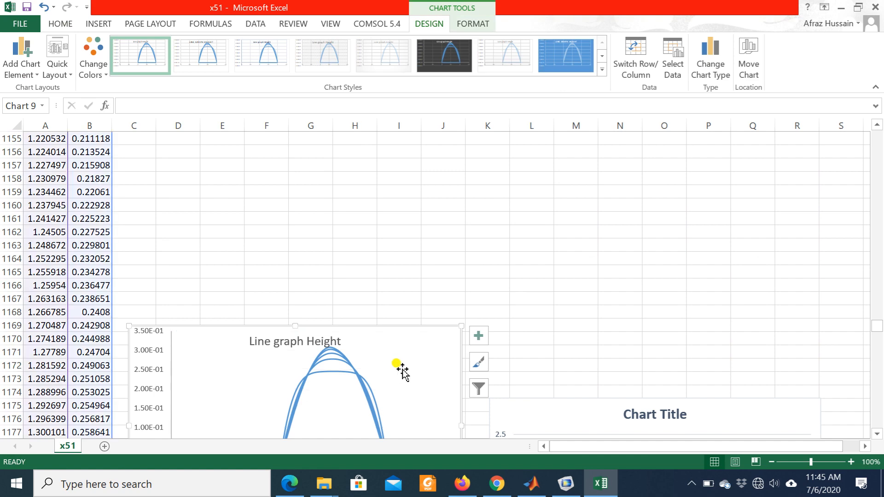
scroll(536, 314, "down", 2)
scroll(540, 319, "down", 2)
left_click(627, 291)
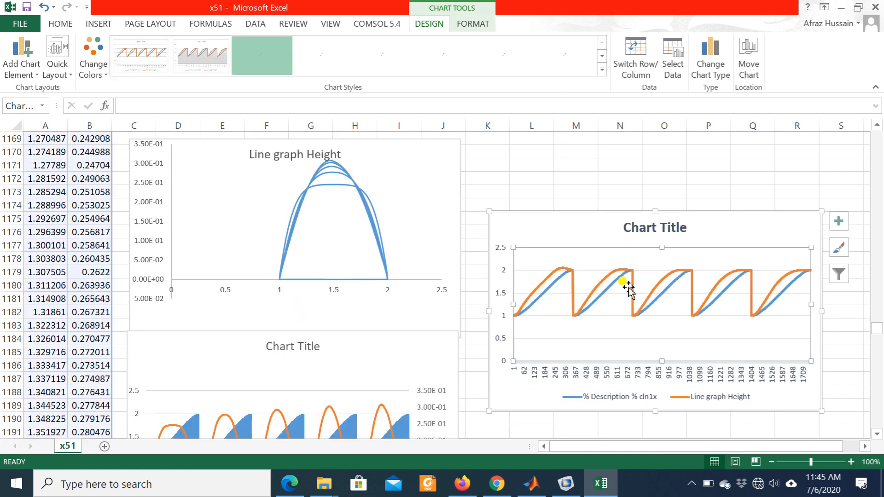
key("Delete")
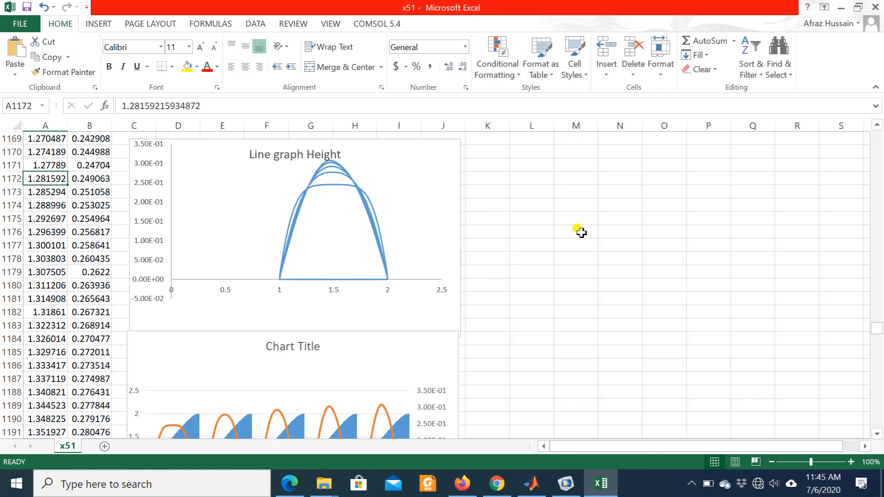
left_click(433, 354)
key("Delete")
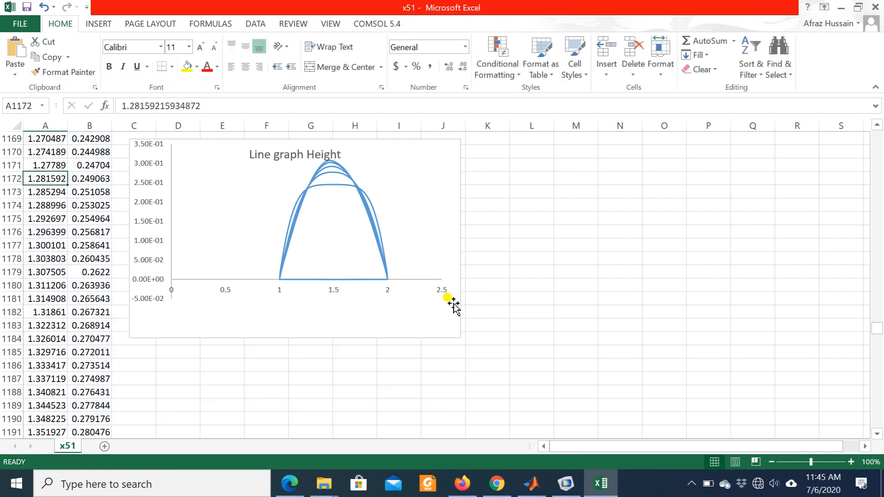
- Move the Line graph Height chart away from the data so it lies over columns K to R
left_click_drag(454, 323, 826, 418)
scroll(282, 292, "up", 14)
left_click(282, 295)
scroll(239, 283, "up", 20)
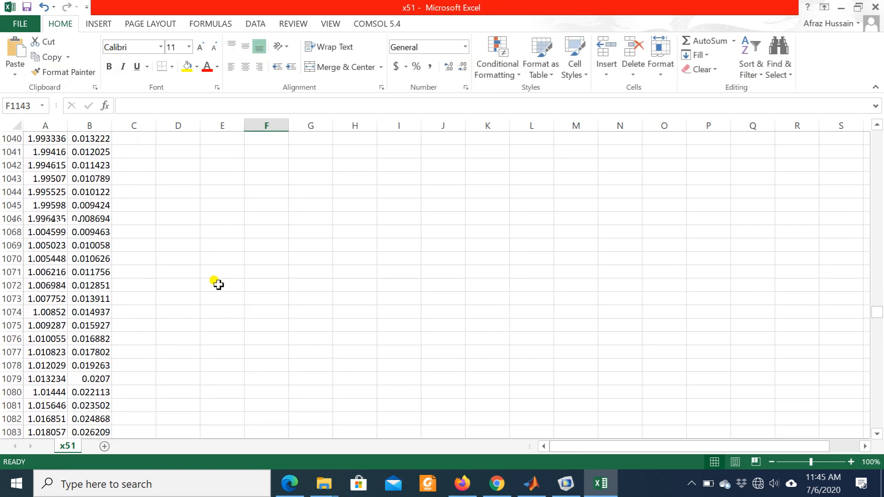
scroll(258, 284, "down", 20)
scroll(378, 281, "down", 18)
scroll(460, 290, "up", 11)
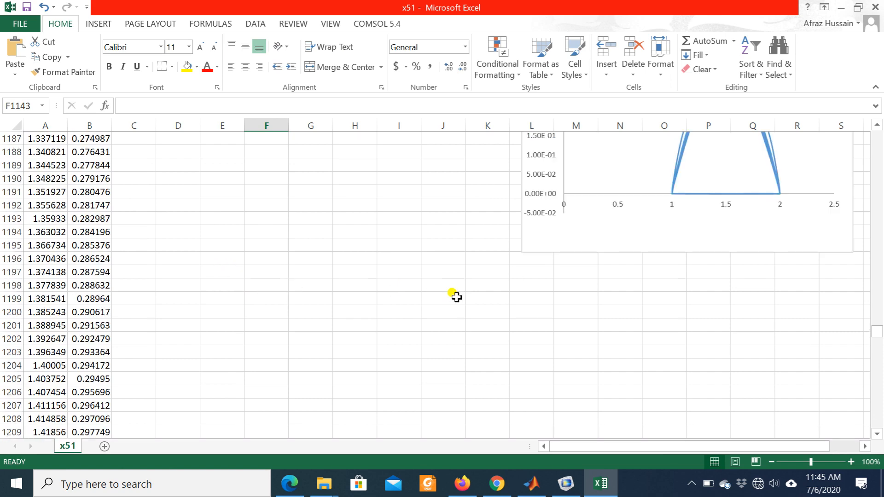
left_click_drag(605, 341, 567, 179)
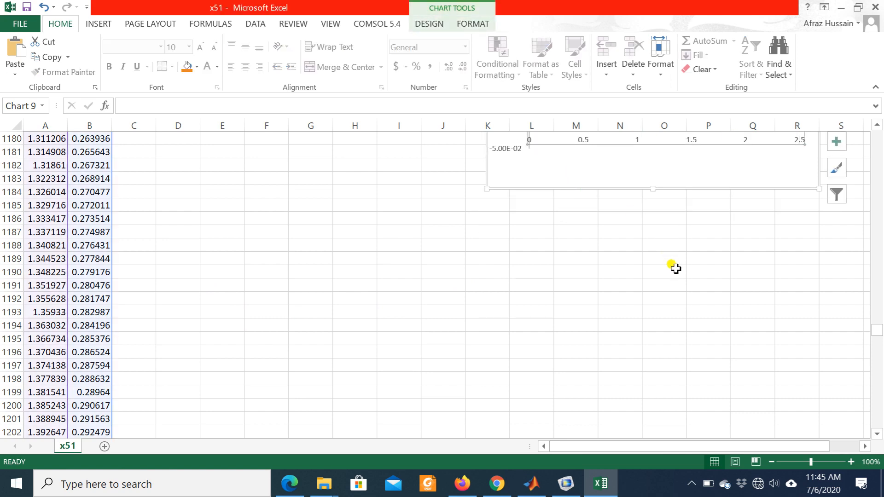
mouse_move(880, 322)
left_mouse_down()
mouse_move(874, 301)
mouse_move(876, 389)
mouse_move(873, 330)
mouse_move(873, 337)
left_mouse_up()
- Cut the Line graph Height chart and paste it at the top of the sheet, starting around column M near row 3
left_click(678, 196)
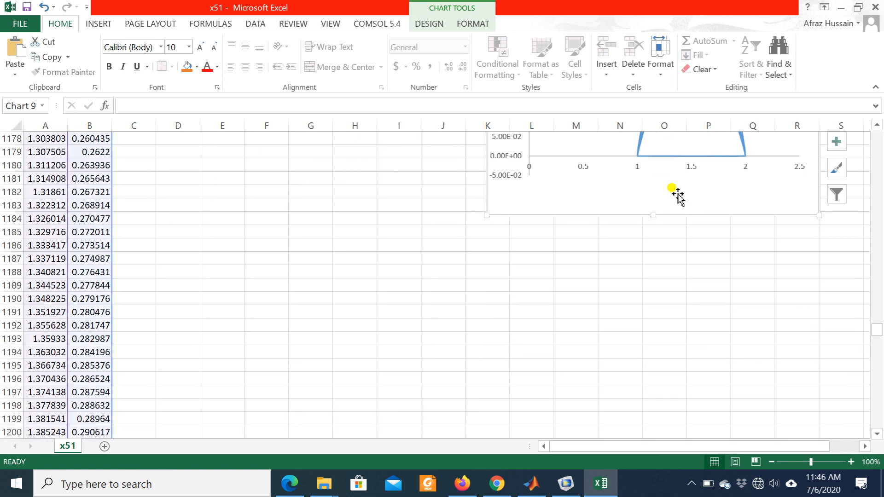
key("Delete")
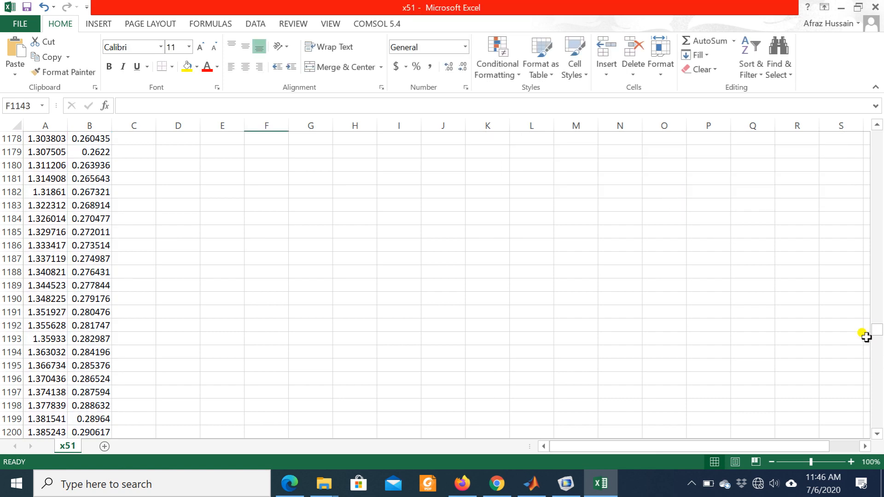
left_click_drag(876, 333, 875, 137)
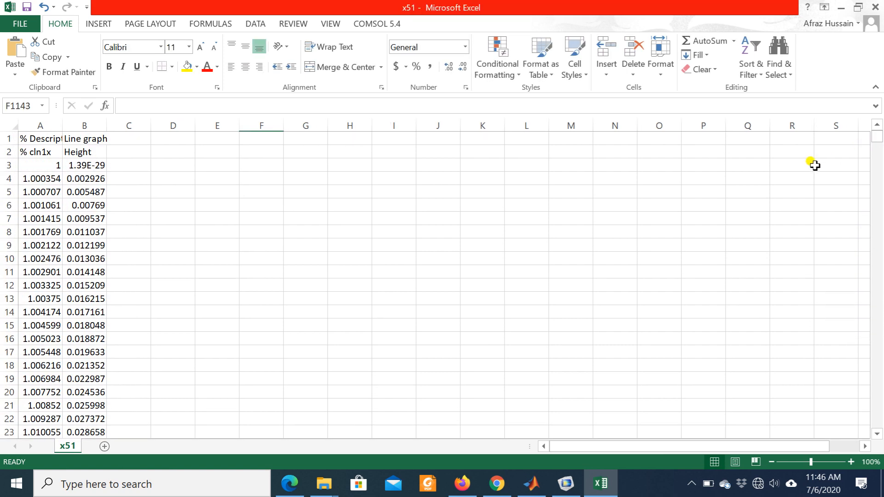
left_click(785, 168)
key("ctrl+v")
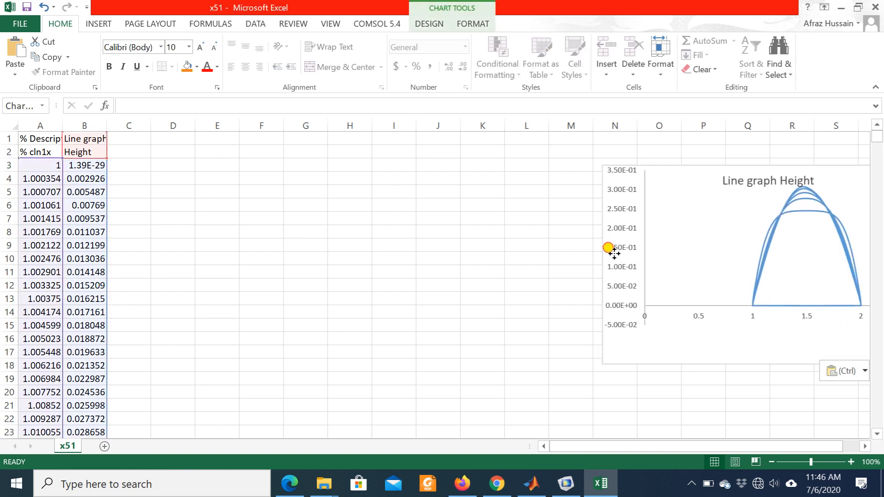
left_click(36, 279)
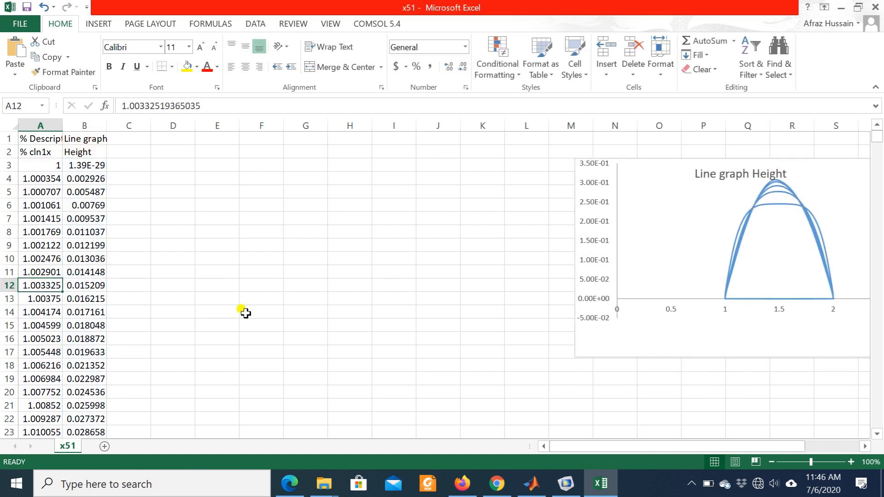
- Clear the x and height data of every curve after the first one, in columns A and B from row 354 to the end
scroll(144, 313, "down", 19)
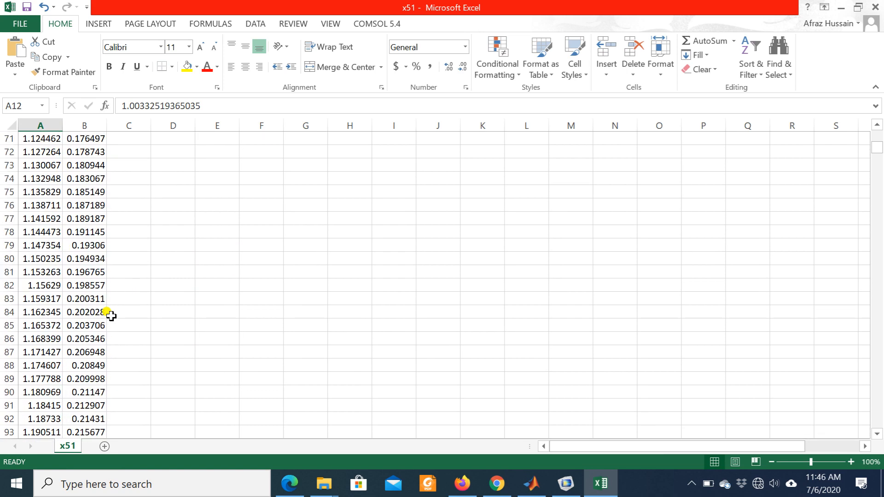
scroll(110, 315, "down", 20)
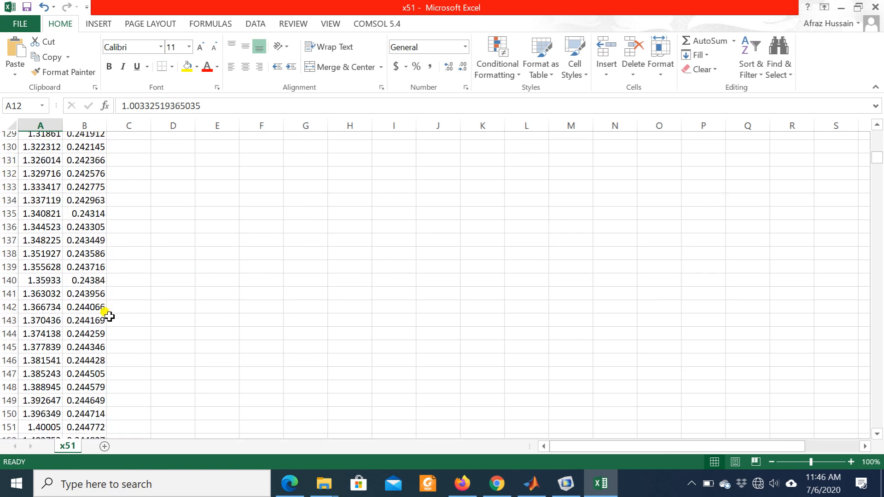
scroll(63, 324, "down", 6)
scroll(63, 324, "up", 5)
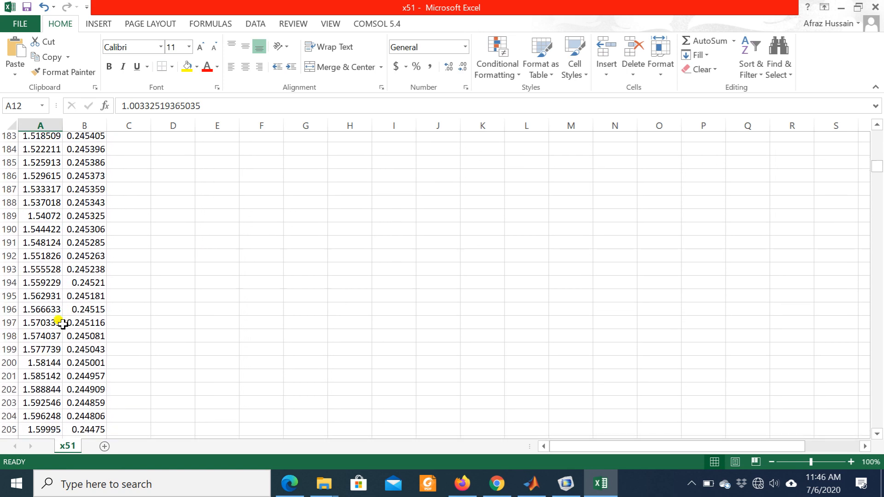
scroll(63, 324, "down", 2)
scroll(63, 324, "down", 20)
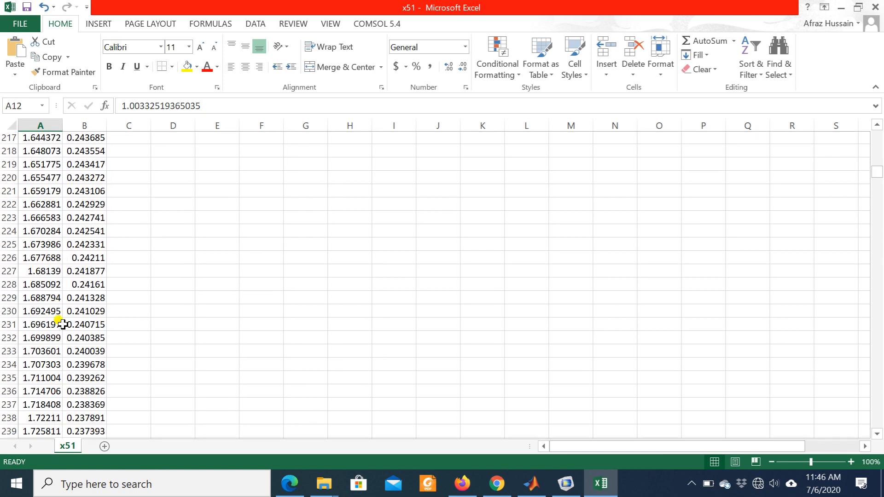
scroll(62, 324, "down", 14)
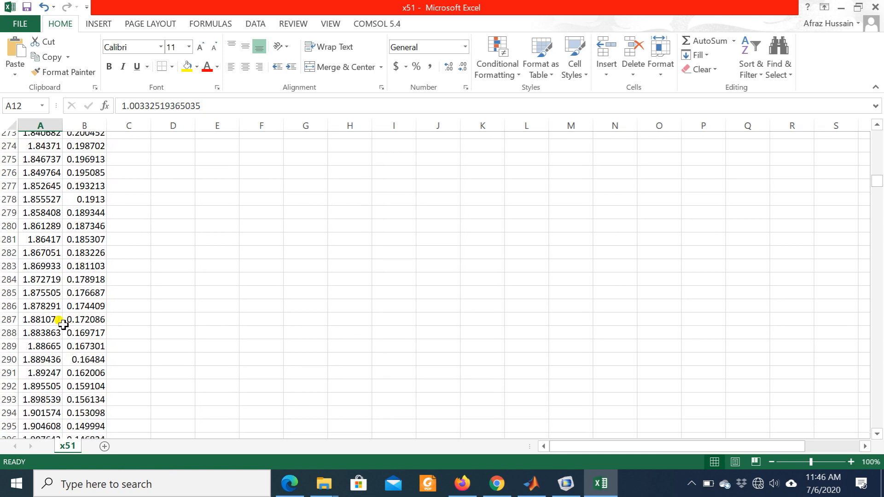
scroll(63, 328, "down", 19)
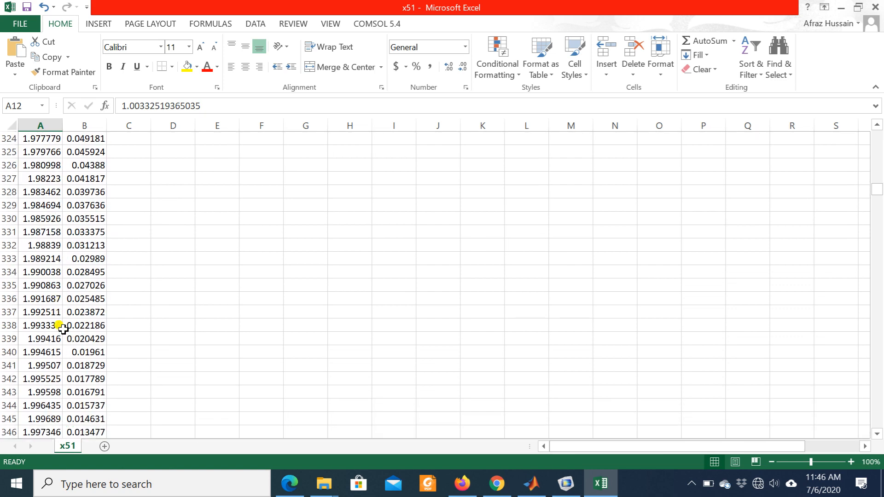
scroll(63, 328, "down", 2)
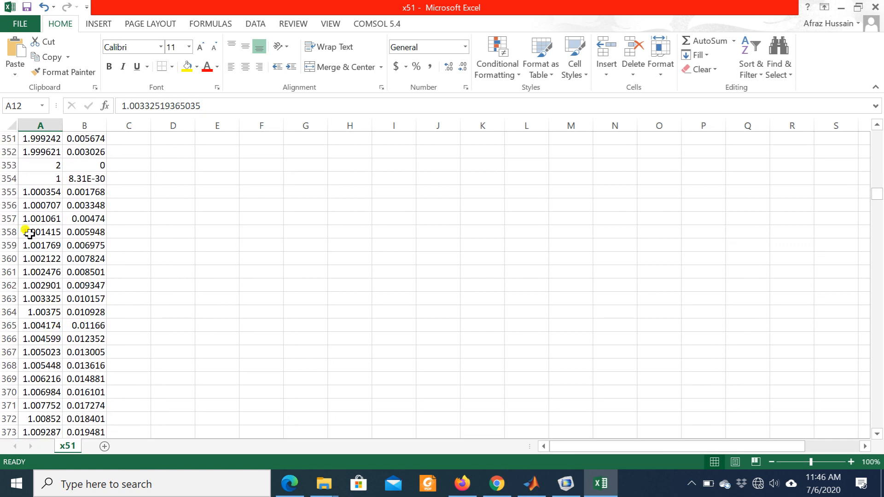
left_click(26, 180)
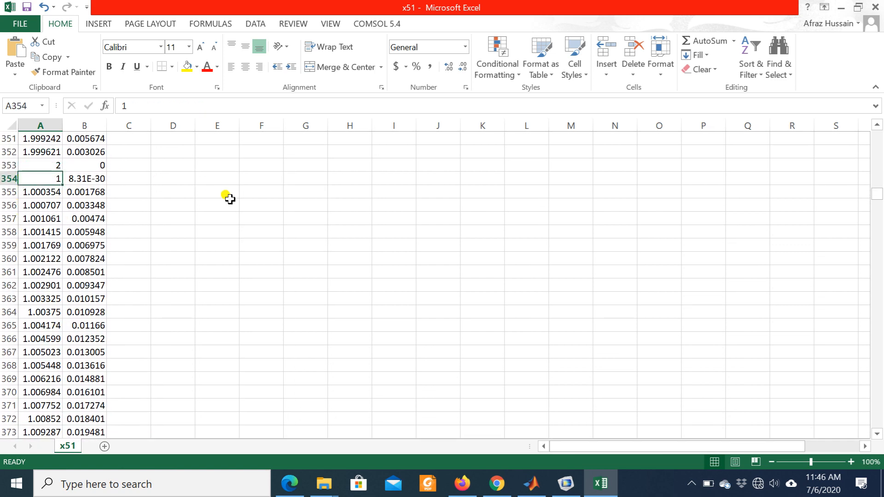
key("shift+Right")
key("shift+Down")
key("shift+Down")
key("shift+Down")
key("shift+Down")
key("shift+Down")
key("shift+Down")
key("shift+Down")
key("shift+Down")
key("shift+Down")
key("shift+Down")
key("shift+Down")
key("shift+Down")
key("shift+Down")
key("shift+Down")
key("shift+Down")
key("shift+Down")
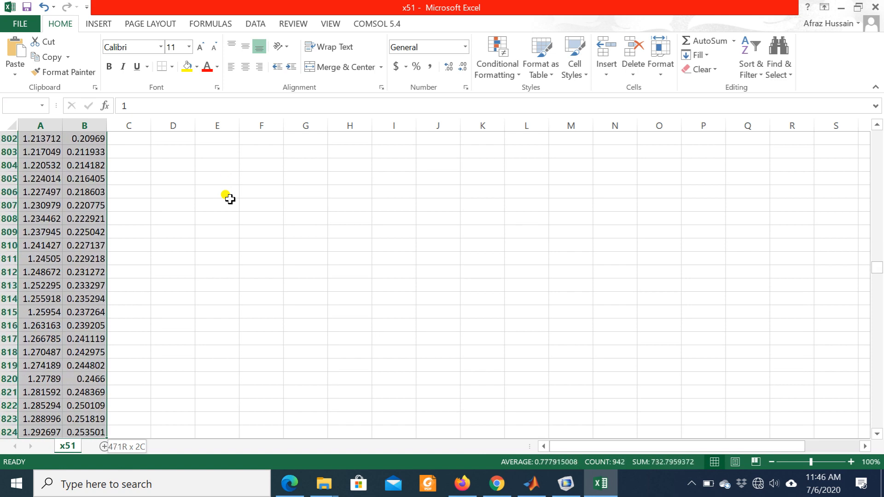
key("shift+Down")
key("shift+Down")
key("shift+Down")
key("shift+Down")
key("shift+Down")
key("shift+Down")
key("shift+Down")
key("shift+Down")
key("shift+Down")
key("shift+Down")
key("shift+Down")
key("shift+Down")
key("shift+Down")
key("shift+Down")
key("shift+Down")
key("shift+Down")
key("shift+Down")
key("shift+Down")
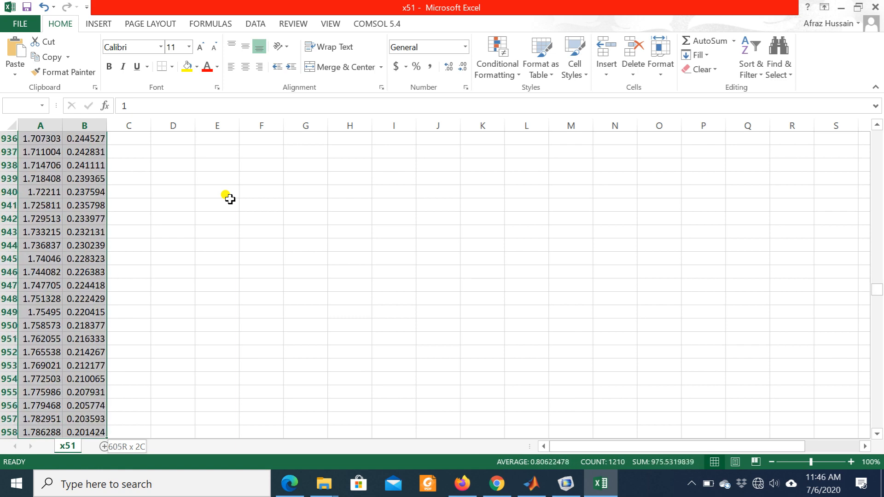
key("shift+Down")
key("shift+Down")
key("shift+Down")
key("shift+Down")
key("shift+Down")
key("shift+Down")
key("shift+Down")
key("shift+Down")
key("shift+Down")
key("shift+Down")
key("shift+Down")
key("shift+Down")
key("shift+Down")
key("shift+Down")
key("shift+Down")
key("shift+Down")
key("shift+Down")
key("shift+Down")
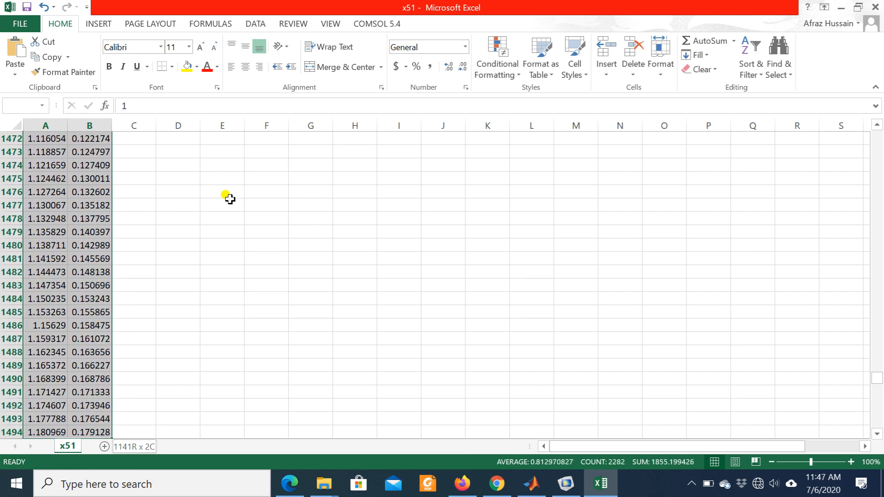
key("shift+Down")
key("shift+Down")
key("shift+Down")
key("shift+Down")
key("shift+Down")
key("shift+Down")
key("shift+Down")
key("shift+Down")
key("shift+Down")
key("shift+Down")
key("shift+Down")
key("shift+Down")
key("shift+Down")
key("shift+Down")
key("shift+Down")
key("shift+Down")
key("shift+Down")
key("shift+Down")
key("shift+Down")
key("shift+Down")
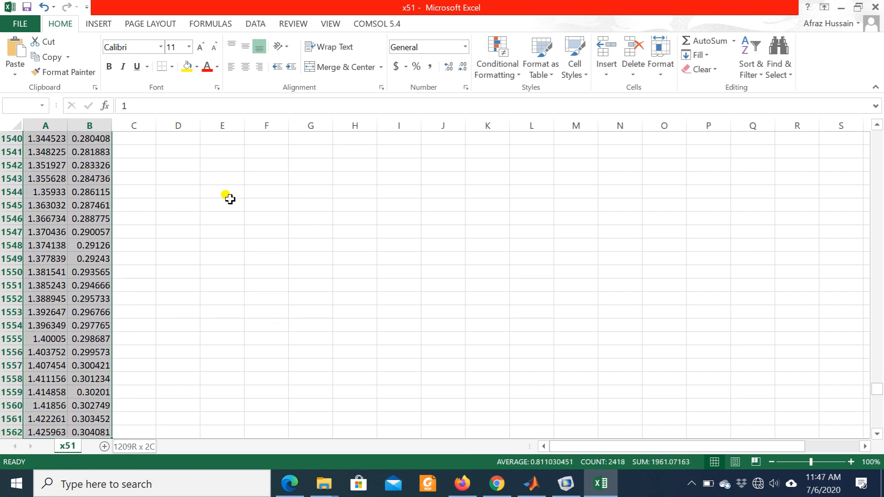
key("shift+Down")
key("shift+Down")
key("shift+Down")
key("shift+Down")
key("shift+Down")
key("shift+Down")
key("shift+Down")
key("shift+Down")
key("shift+Down")
key("shift+Down")
key("shift+Down")
key("shift+Down")
key("shift+Down")
key("shift+Down")
key("shift+Down")
key("shift+Down")
key("shift+Down")
key("shift+Down")
key("shift+Down")
key("shift+Down")
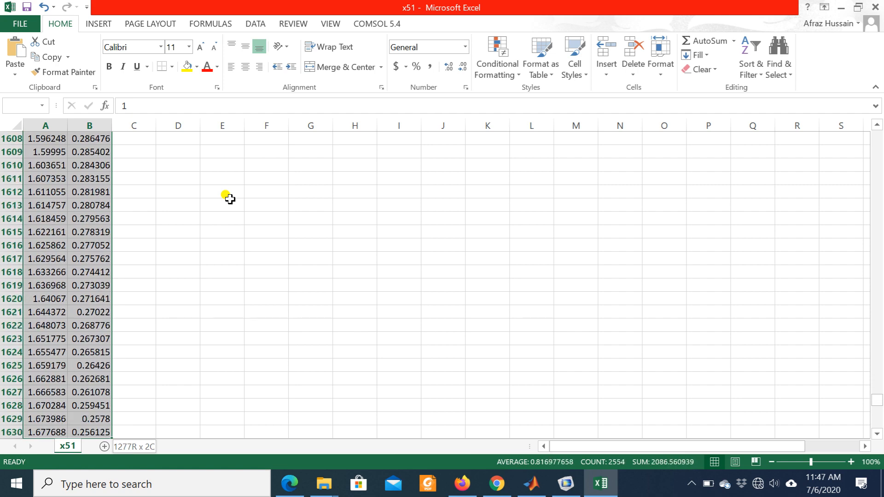
key("shift+Down")
key("shift+Down")
key("shift+Down")
key("shift+Down")
key("shift+Down")
key("shift+Down")
key("shift+Down")
key("shift+Down")
key("shift+Down")
key("shift+Down")
key("shift+Down")
key("shift+Down")
key("shift+Down")
key("shift+Down")
key("shift+Down")
key("shift+Down")
key("shift+Down")
key("shift+Down")
key("shift+Down")
key("shift+Down")
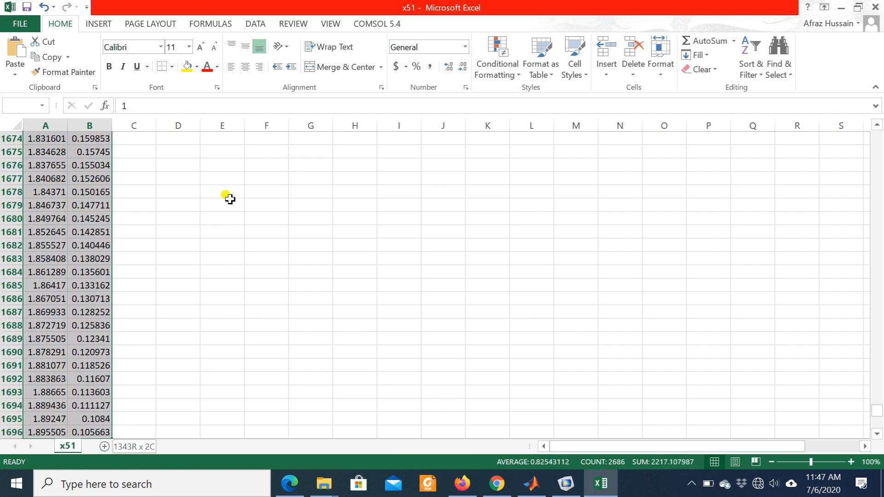
key("shift+Down")
key("shift+Down")
key("shift+Down")
key("shift+Down")
key("shift+Down")
key("shift+Down")
key("shift+Down")
key("shift+Down")
key("shift+Down")
key("shift+Down")
key("shift+Down")
key("shift+Down")
key("shift+Down")
key("shift+Down")
key("shift+Down")
key("shift+Down")
key("shift+Down")
key("shift+Down")
key("shift+Down")
key("shift+Down")
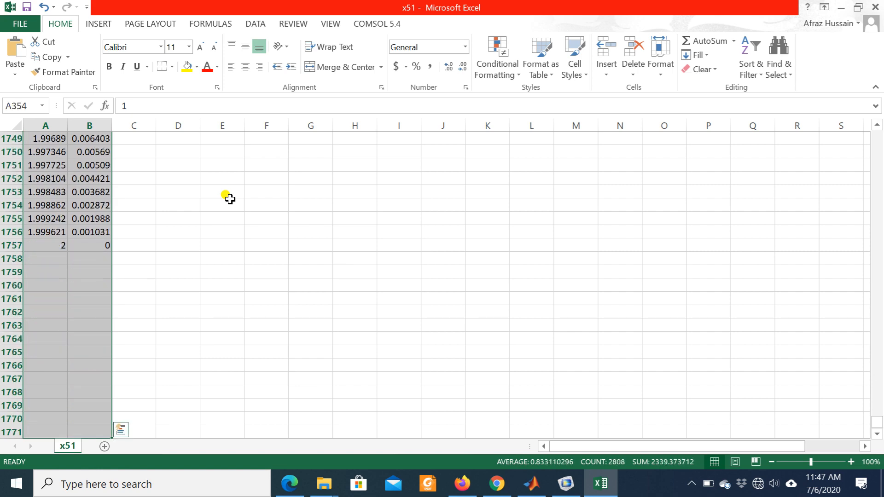
key("BackSpace")
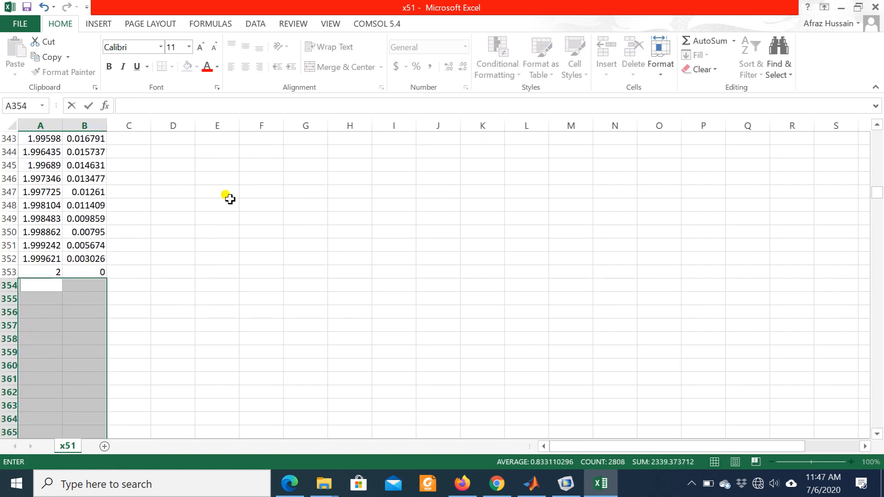
scroll(262, 268, "up", 9)
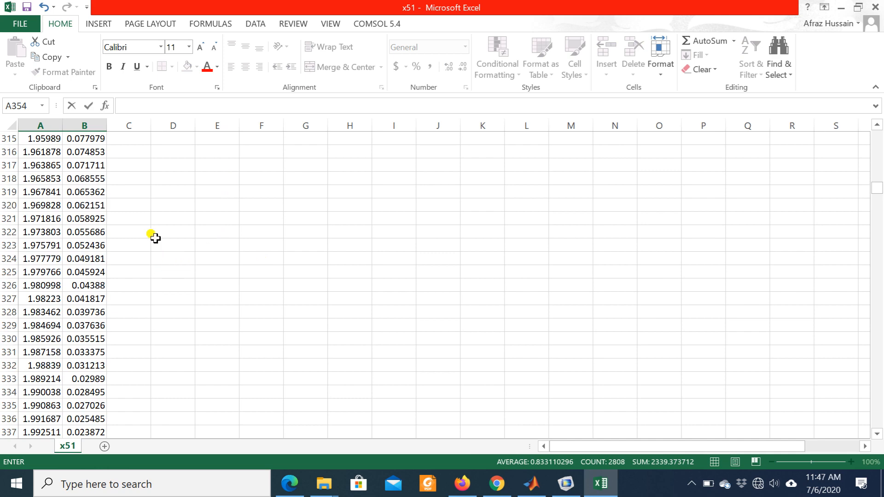
left_click(186, 240)
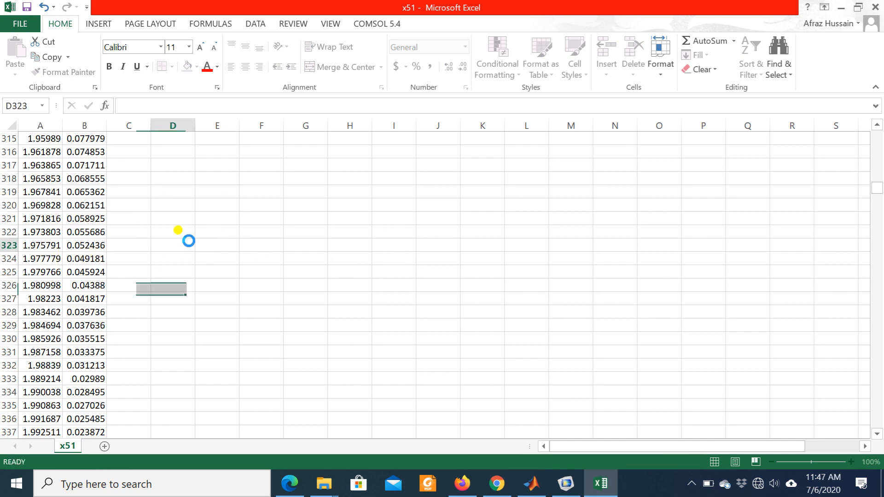
- Inspect the curve on the Line graph Height chart, and undo clearing the data from row 354 down
scroll(306, 204, "up", 20)
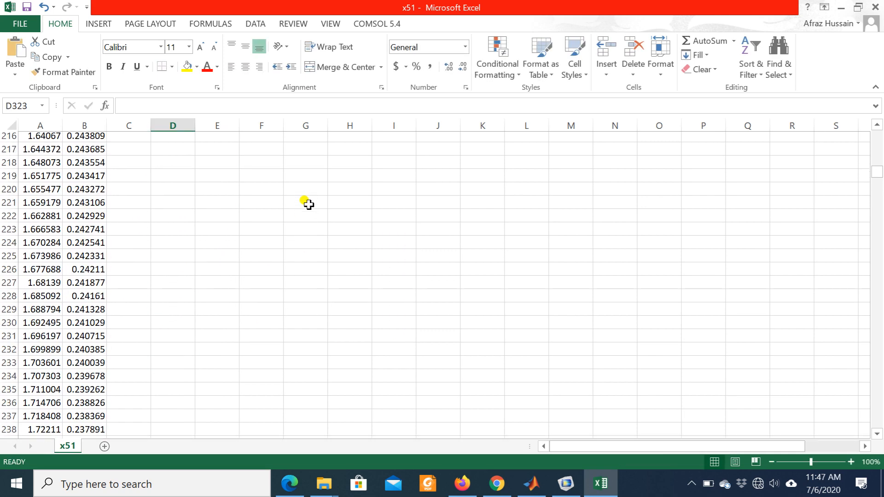
scroll(307, 203, "up", 20)
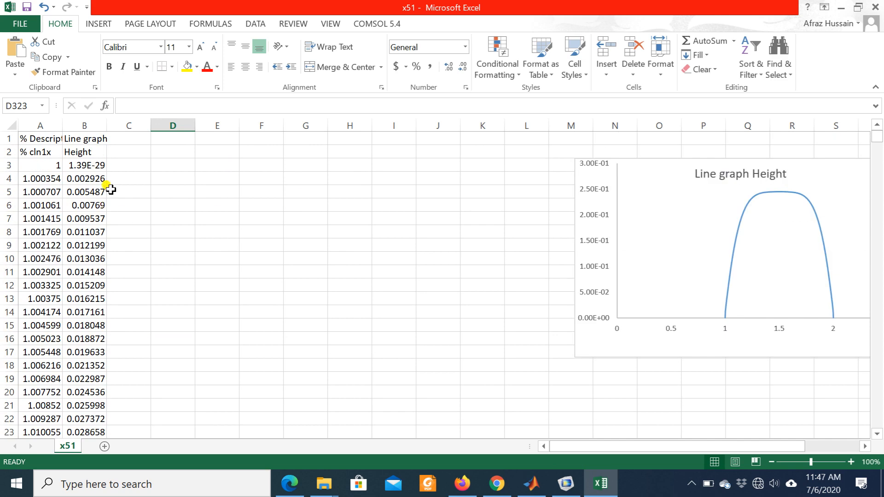
left_click(702, 243)
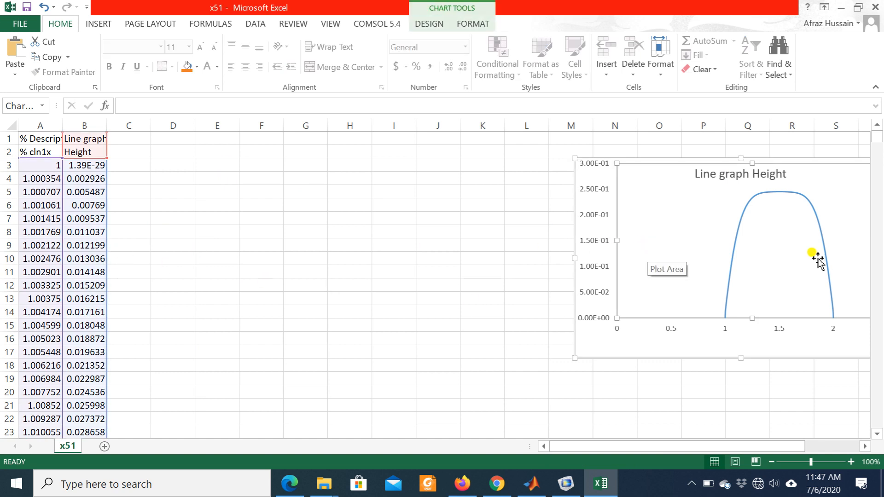
left_click(788, 191)
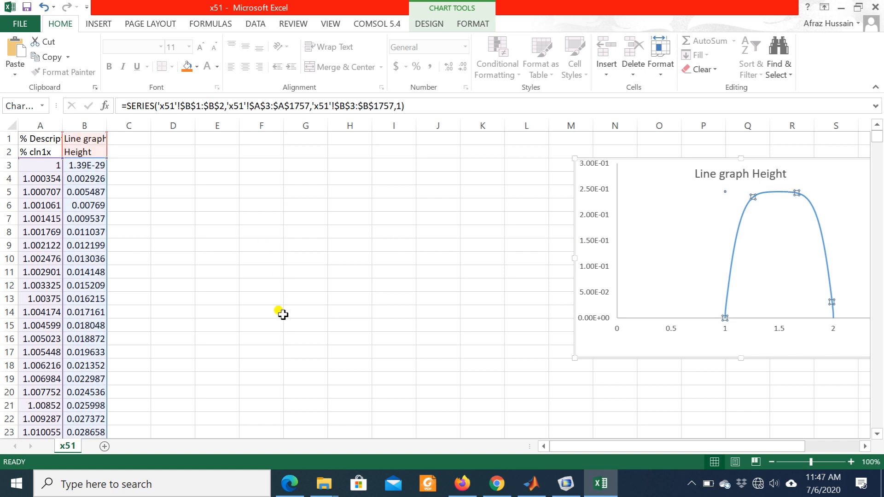
key("ctrl+z")
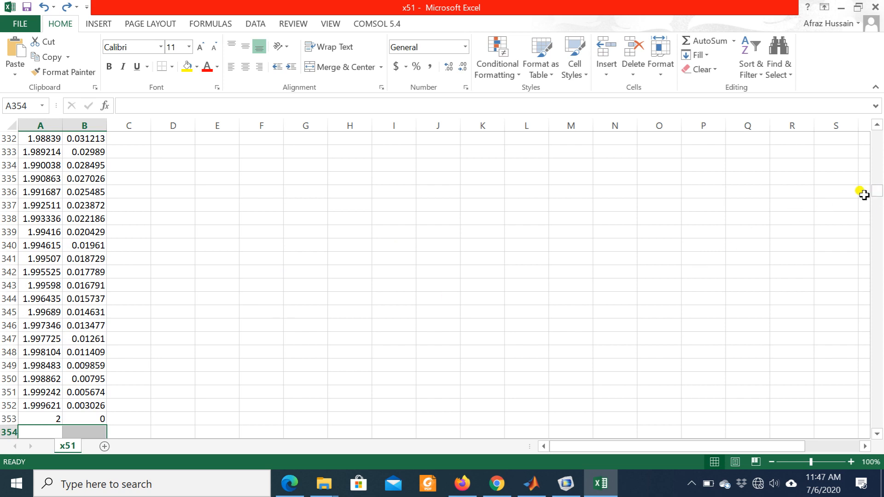
- Select the last curve's x and height data in columns A and B, from row 1757 up to row 1407, and copy it
left_click_drag(876, 191, 875, 333)
left_click(530, 243)
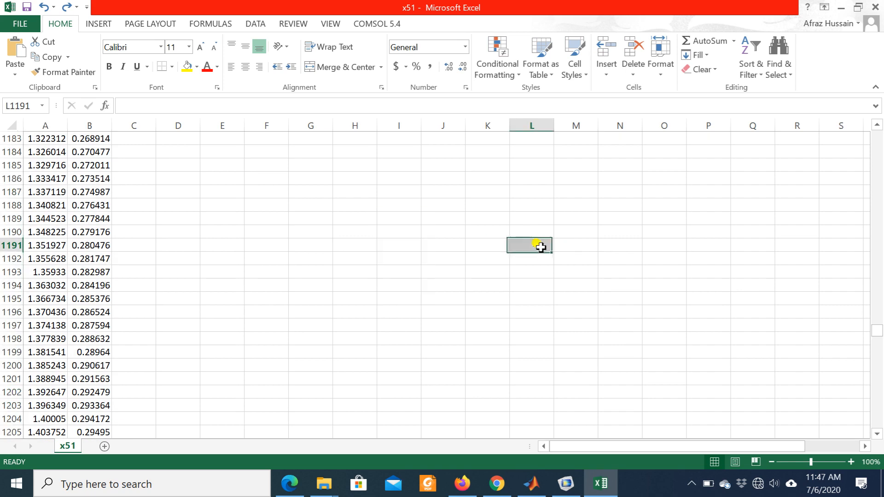
scroll(142, 306, "down", 20)
scroll(142, 307, "up", 20)
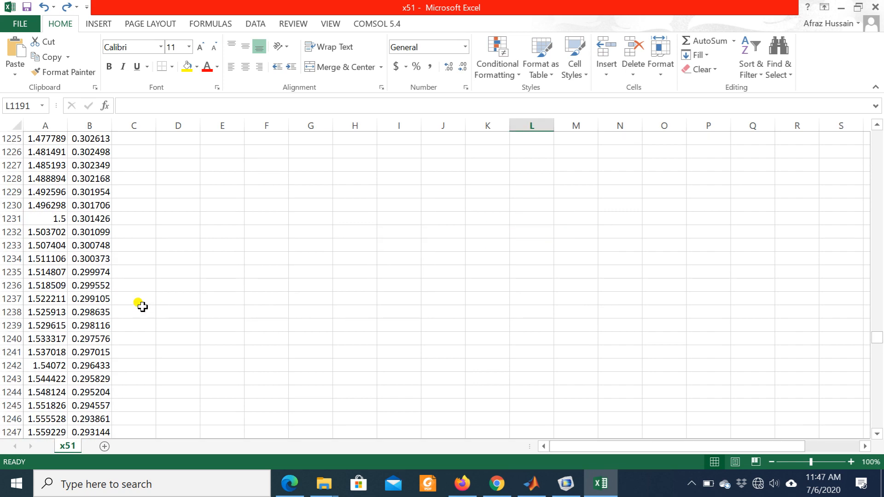
scroll(142, 307, "down", 20)
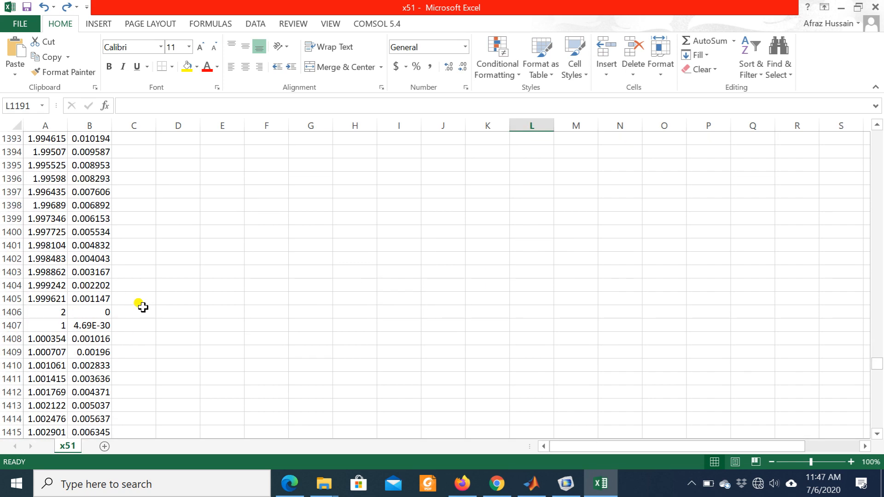
scroll(142, 307, "down", 20)
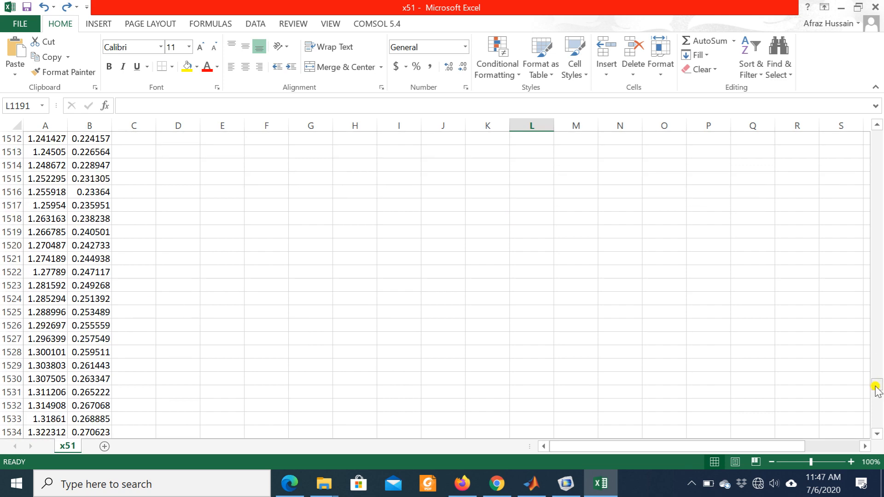
left_click_drag(877, 388, 874, 424)
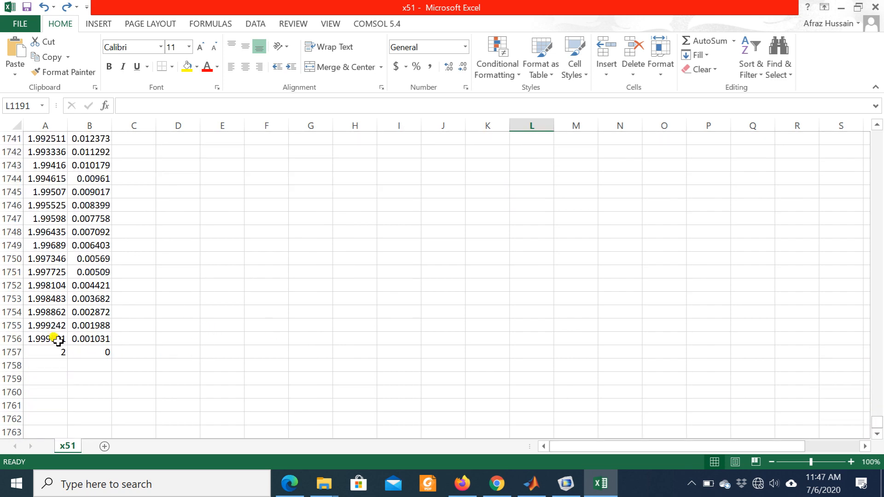
left_click(39, 351)
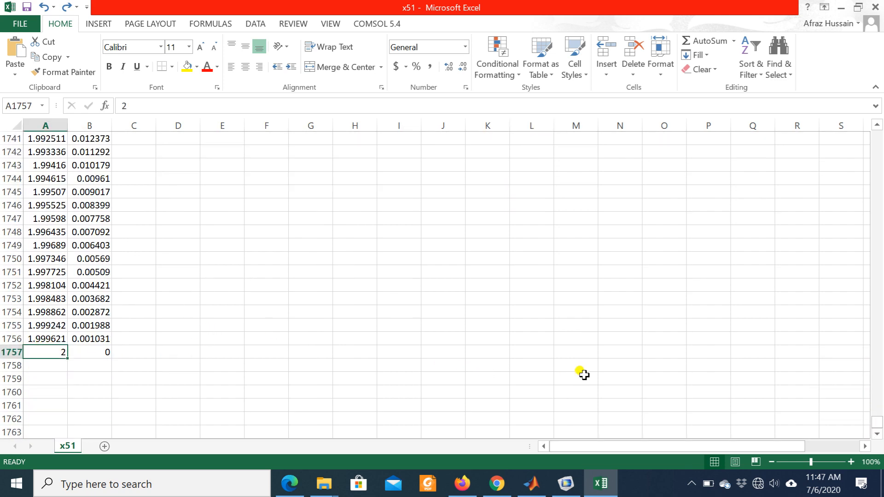
key("shift+Right")
key("shift+Up")
key("shift+Up")
key("shift+Up")
key("shift+Up")
key("shift+Up")
key("shift+Up")
key("shift+Up")
key("shift+Up")
key("shift+Up")
key("shift+Up")
key("shift+Up")
key("shift+Up")
key("shift+Up")
key("shift+Up")
key("shift+Up")
key("shift+Up")
key("shift+Up")
key("shift+Up")
key("shift+Up")
key("shift+Up")
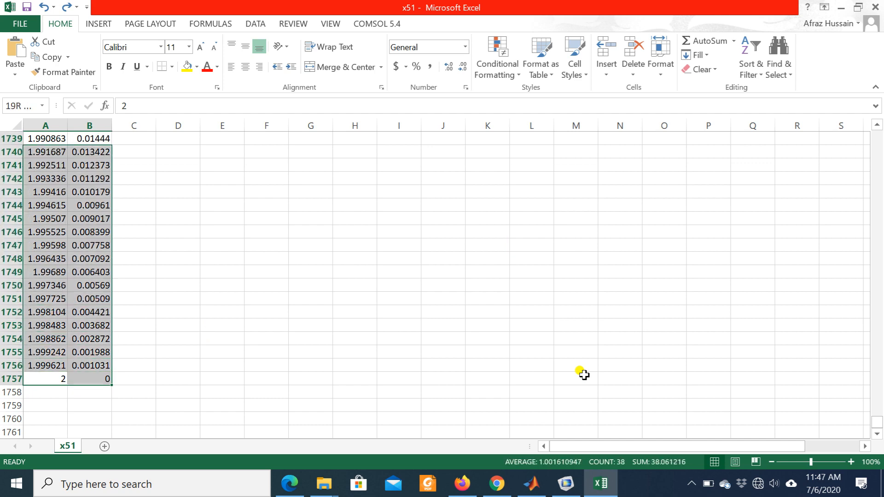
key("shift+Up")
key("shift+Up")
key("shift+Up")
key("shift+Up")
key("shift+Up")
key("shift+Up")
key("shift+Up")
key("shift+Up")
key("shift+Up")
key("shift+Up")
key("shift+Up")
key("shift+Up")
key("shift+Up")
key("shift+Up")
key("shift+Up")
key("shift+Up")
key("shift+Up")
key("shift+Up")
key("shift+Up")
key("shift+Up")
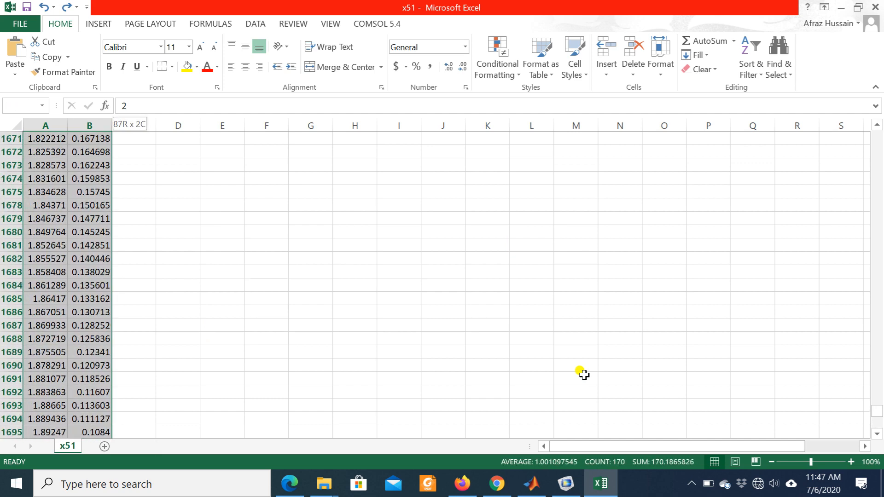
key("shift+Up")
key("shift+Up")
key("shift+Up")
key("shift+Up")
key("shift+Up")
key("shift+Up")
key("shift+Up")
key("shift+Up")
key("shift+Up")
key("shift+Up")
key("shift+Up")
key("shift+Up")
key("shift+Up")
key("shift+Up")
key("shift+Up")
key("shift+Up")
key("shift+Up")
key("shift+Up")
key("shift+Up")
key("shift+Up")
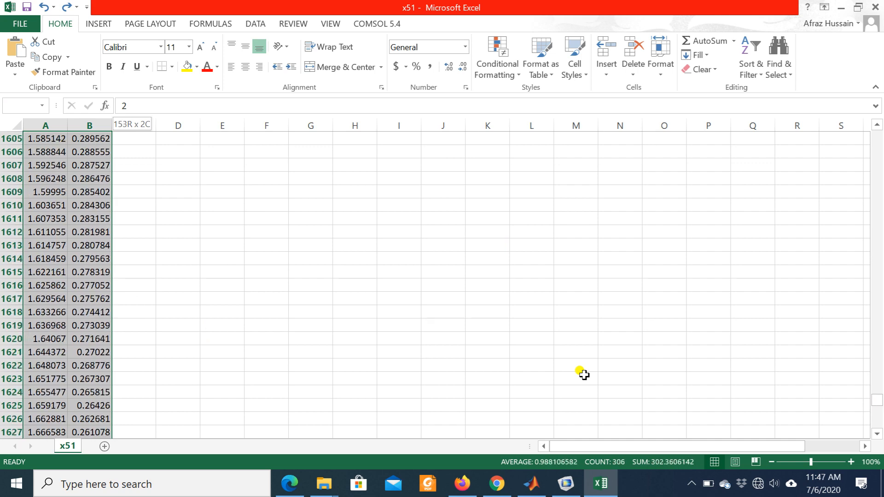
key("shift+Up")
key("shift+Up")
key("shift+Up")
key("shift+Up")
key("shift+Up")
key("shift+Up")
key("shift+Up")
key("shift+Up")
key("shift+Up")
key("shift+Up")
key("shift+Up")
key("shift+Up")
key("shift+Up")
key("shift+Up")
key("shift+Up")
key("shift+Up")
key("shift+Up")
key("shift+Up")
key("shift+Up")
key("shift+Up")
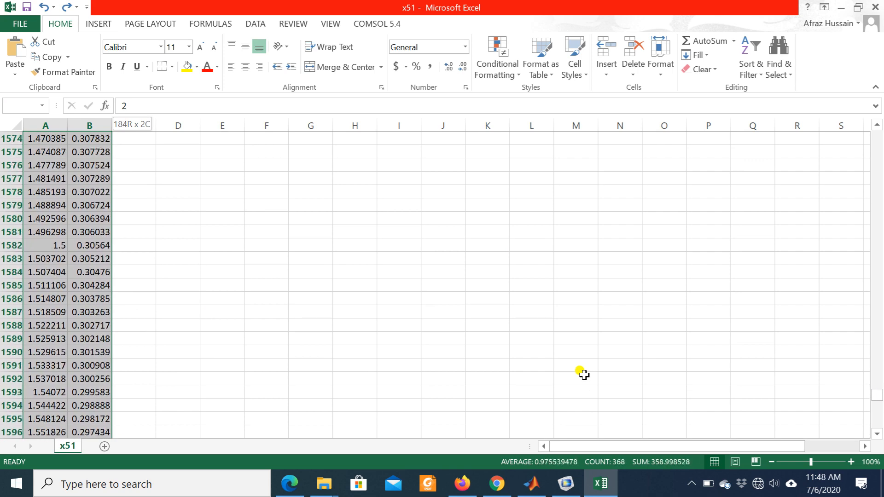
key("shift+Up")
key("shift+Up")
key("shift+Up")
key("shift+Up")
key("shift+Up")
key("shift+Up")
key("shift+Up")
key("shift+Up")
key("shift+Up")
key("shift+Up")
key("shift+Up")
key("shift+Up")
key("shift+Up")
key("shift+Up")
key("shift+Up")
key("shift+Up")
key("shift+Up")
key("shift+Up")
key("shift+Up")
key("shift+Up")
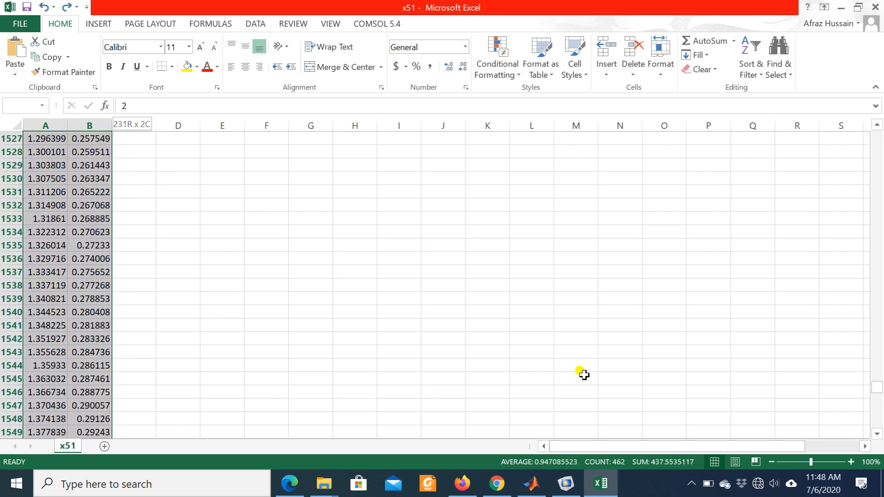
key("shift+Up")
key("shift+Up")
key("shift+Up")
key("shift+Up")
key("shift+Up")
key("shift+Up")
key("shift+Up")
key("shift+Up")
key("shift+Up")
key("shift+Up")
key("shift+Up")
key("shift+Up")
key("shift+Up")
key("shift+Up")
key("shift+Up")
key("shift+Up")
key("shift+Up")
key("shift+Up")
key("shift+Up")
key("shift+Up")
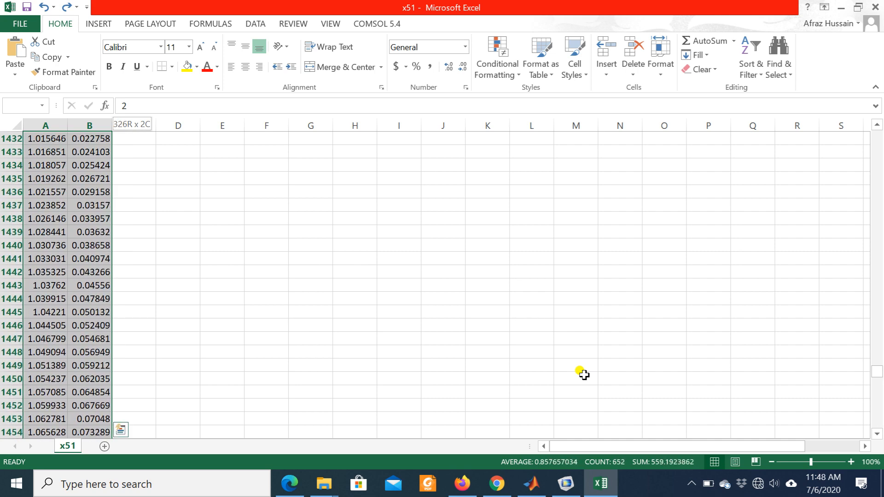
key("shift+Up")
key("shift+Up")
key("shift+Up")
key("shift+Up")
key("shift+Up")
key("shift+Up")
key("shift+Up")
key("shift+Up")
key("shift+Up")
key("shift+Up")
key("shift+Up")
key("shift+Up")
key("shift+Up")
key("shift+Up")
key("shift+Up")
key("shift+Up")
key("shift+Up")
key("shift+Up")
key("shift+Up")
key("shift+Up")
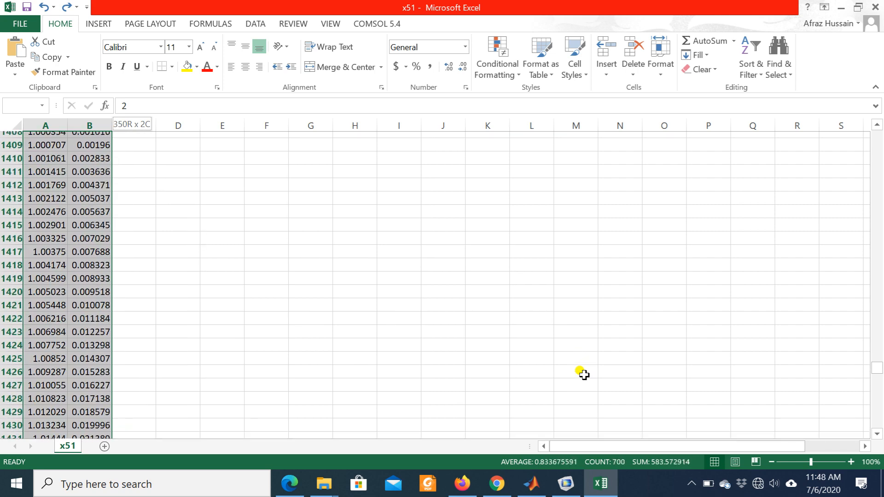
key("shift+Up")
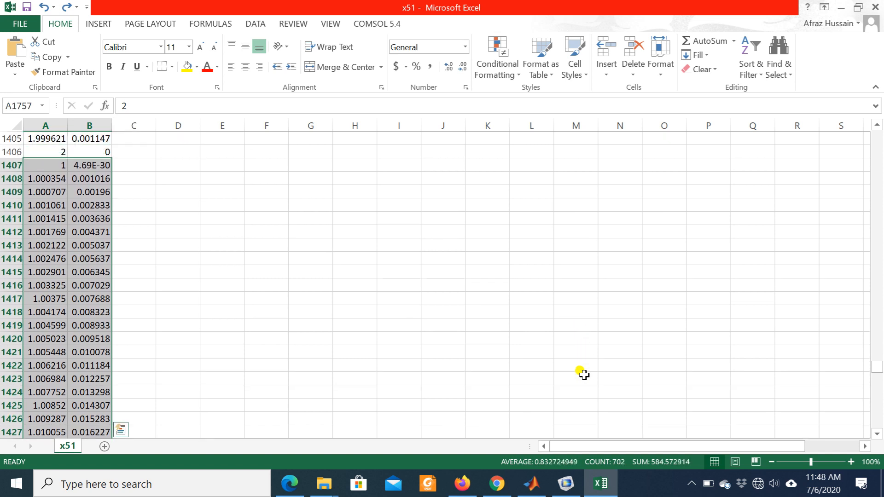
key("ctrl+c")
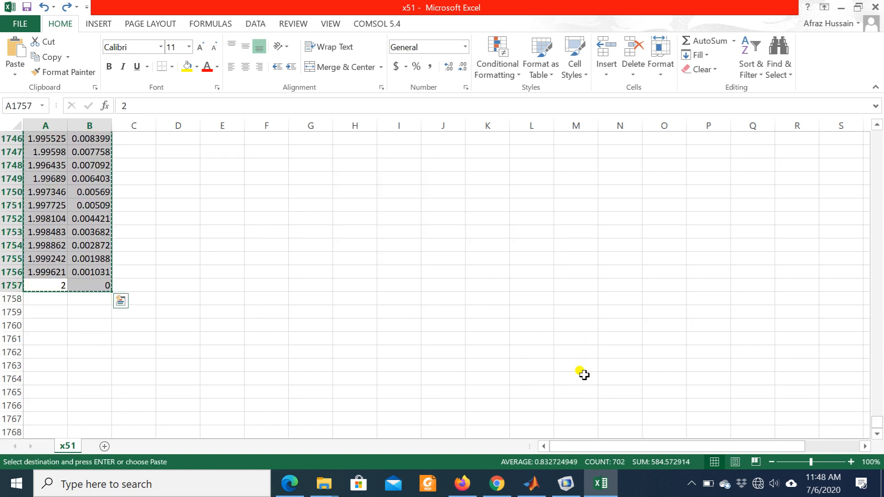
- Extend the selection up to row 1 and clear all x and height data in columns A and B
scroll(193, 316, "up", 12)
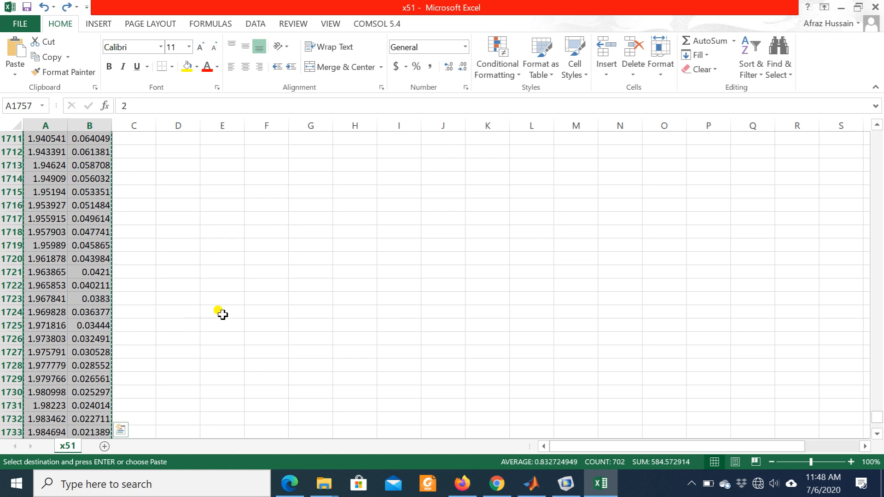
key("ctrl+shift+Up")
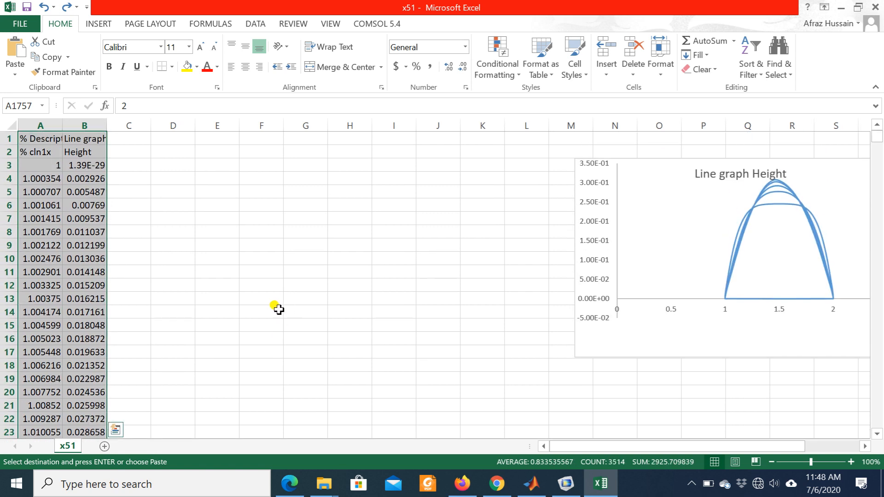
key("Delete")
scroll(248, 280, "up", 9)
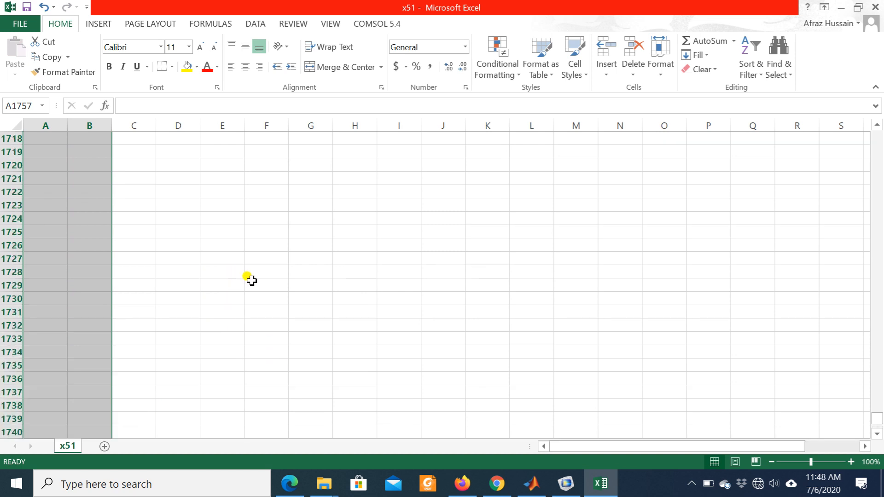
- Try to paste the copied curve data at the top of the emptied sheet, around cell B3
scroll(248, 280, "up", 5)
left_click_drag(877, 416, 877, 132)
left_click(56, 192)
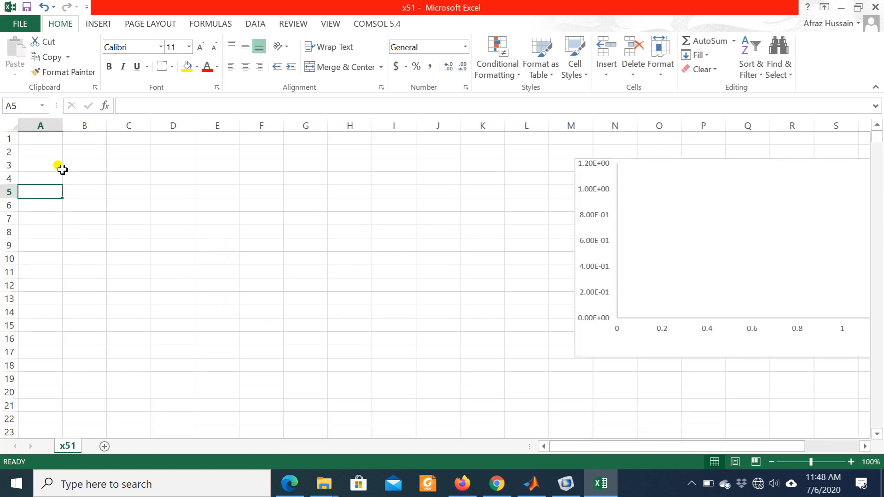
left_click(41, 152)
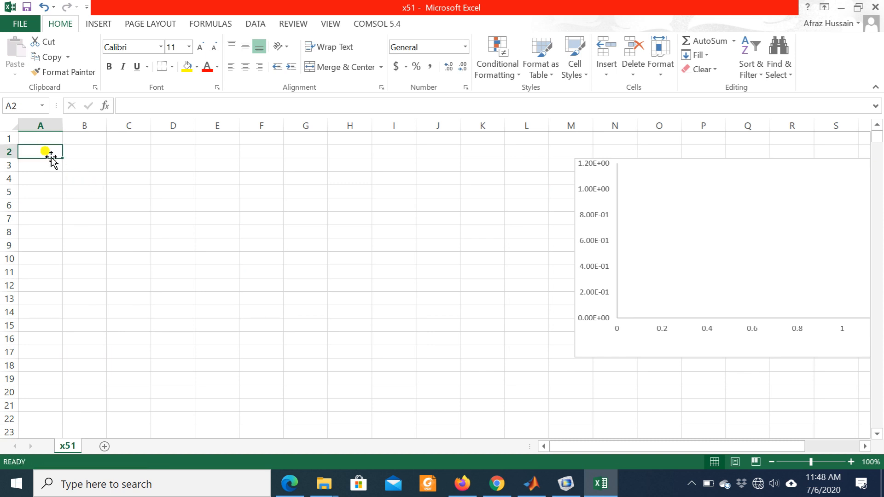
left_click(75, 160)
right_click(78, 161)
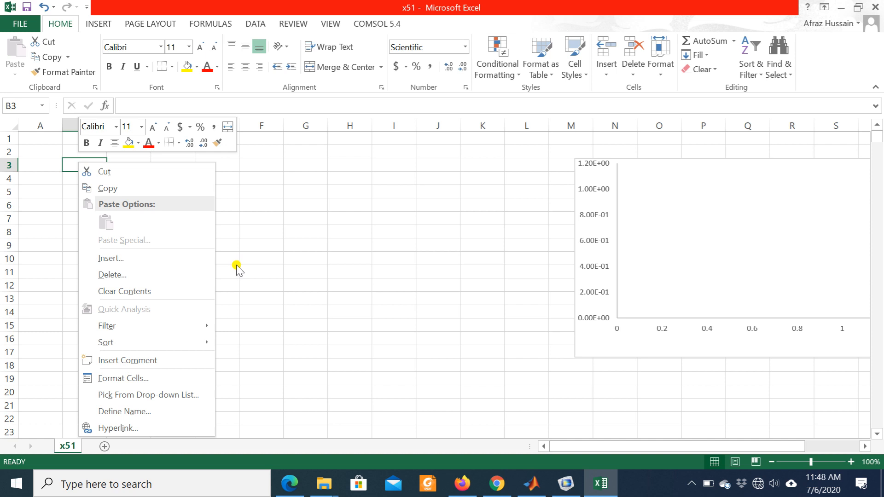
left_click(289, 246)
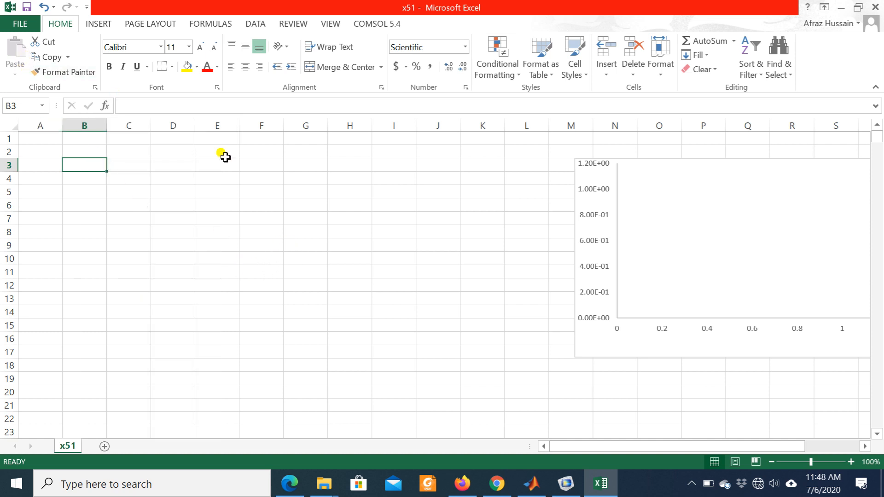
- Undo clearing the x and height data in columns A and B
left_click(213, 181)
key("ctrl+z")
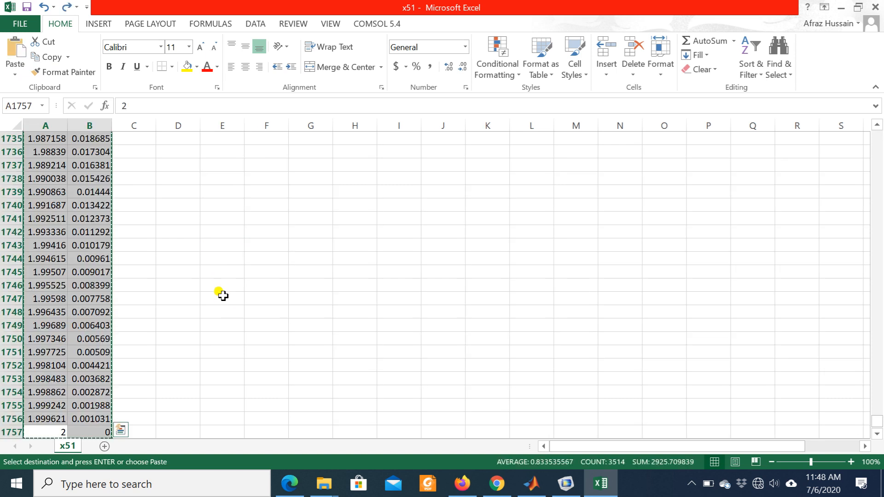
left_click_drag(875, 425, 870, 122)
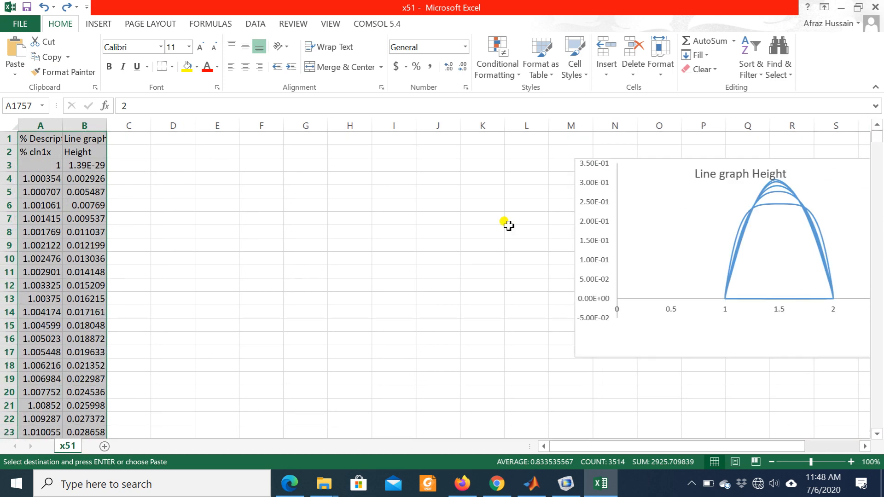
left_click(231, 298)
left_click(70, 217)
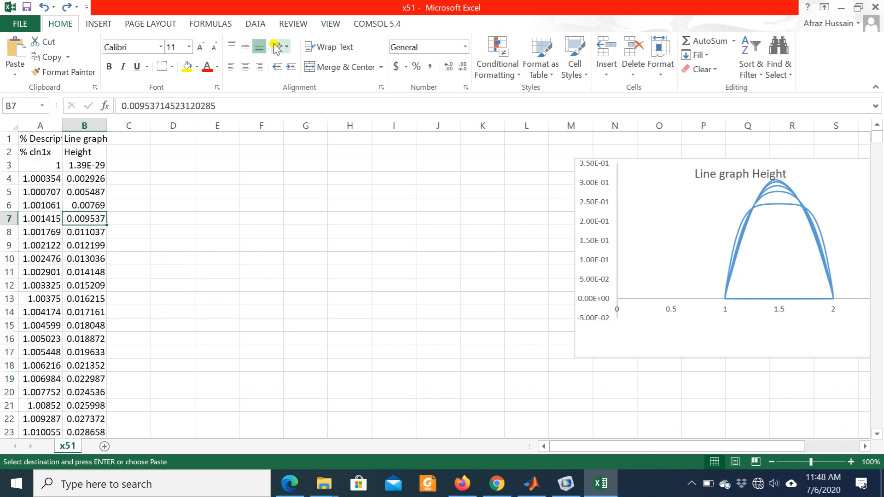
left_click(107, 26)
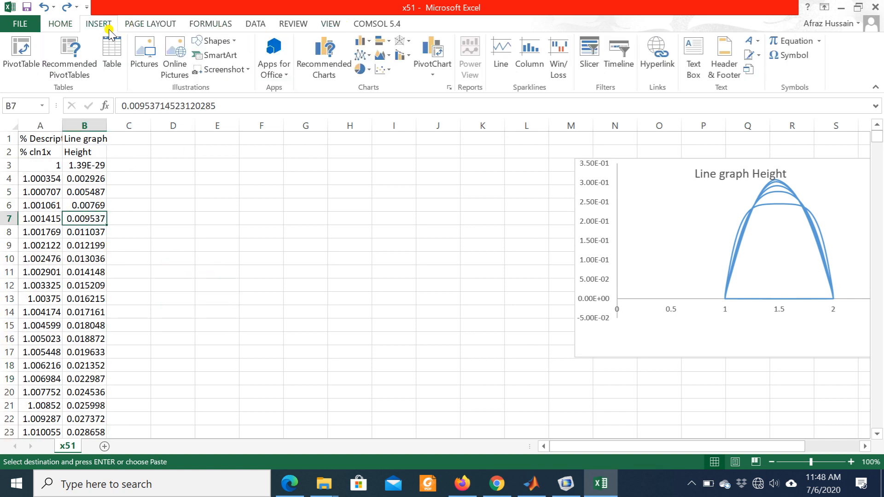
left_click(388, 69)
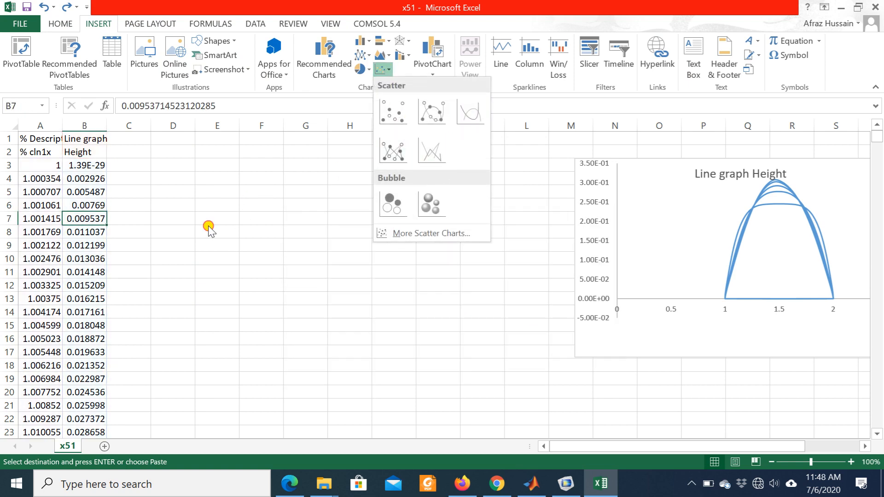
left_click(87, 274)
- Select the x and height data in columns A and B from row 1406 up to row 1 and clear it
scroll(69, 290, "down", 12)
scroll(72, 289, "down", 2)
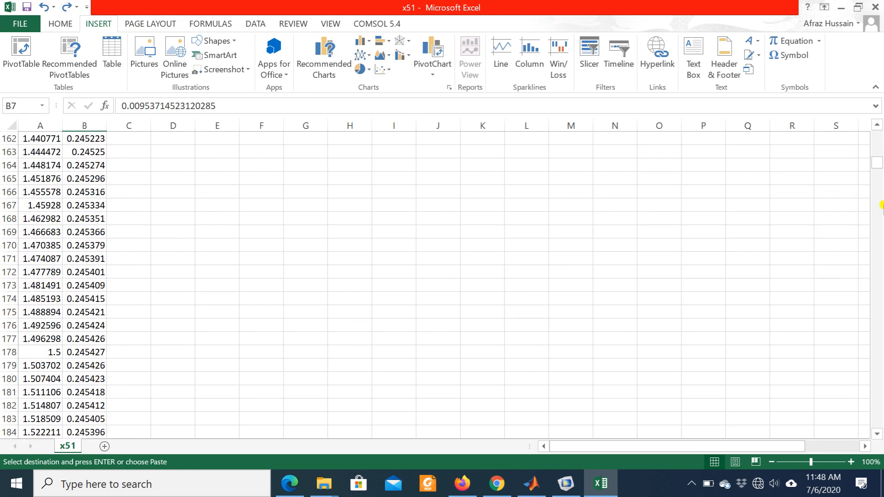
left_click_drag(875, 162, 852, 447)
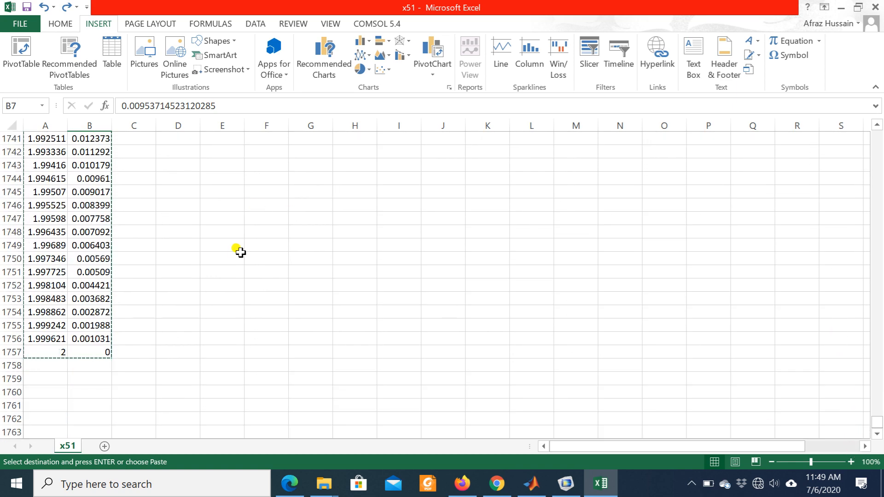
scroll(238, 254, "up", 20)
scroll(238, 255, "up", 20)
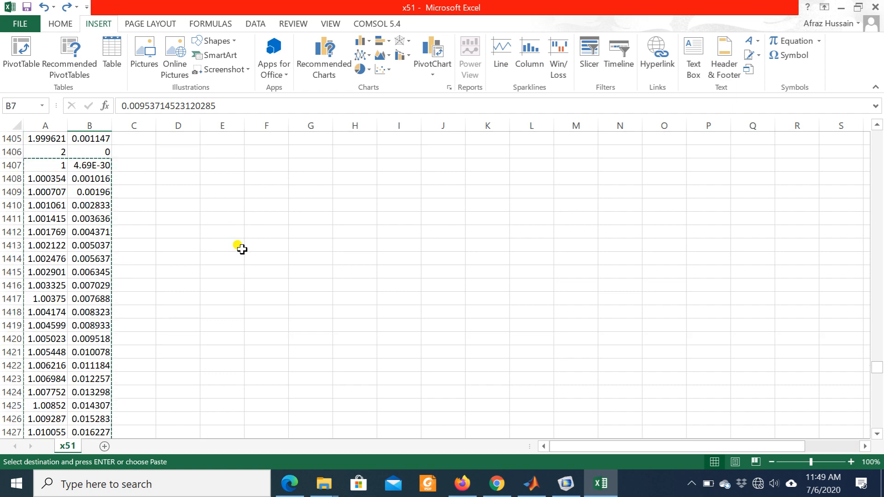
scroll(240, 247, "down", 5)
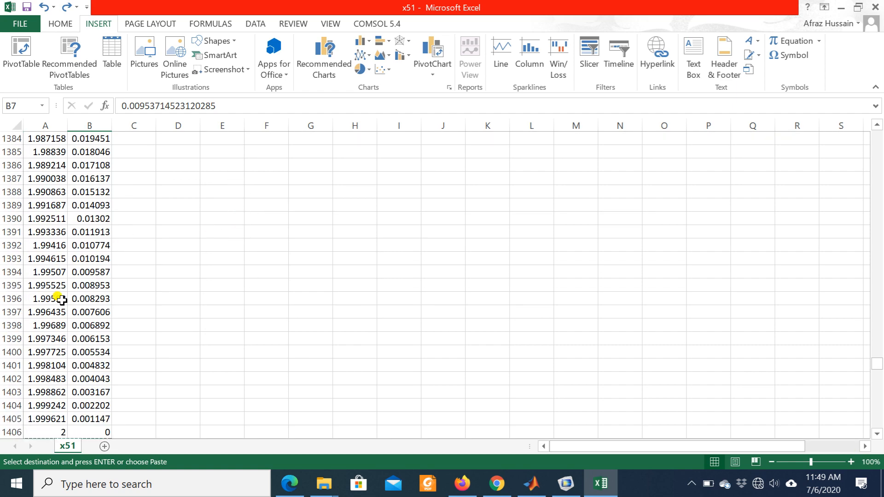
scroll(61, 300, "down", 5)
left_click(35, 246)
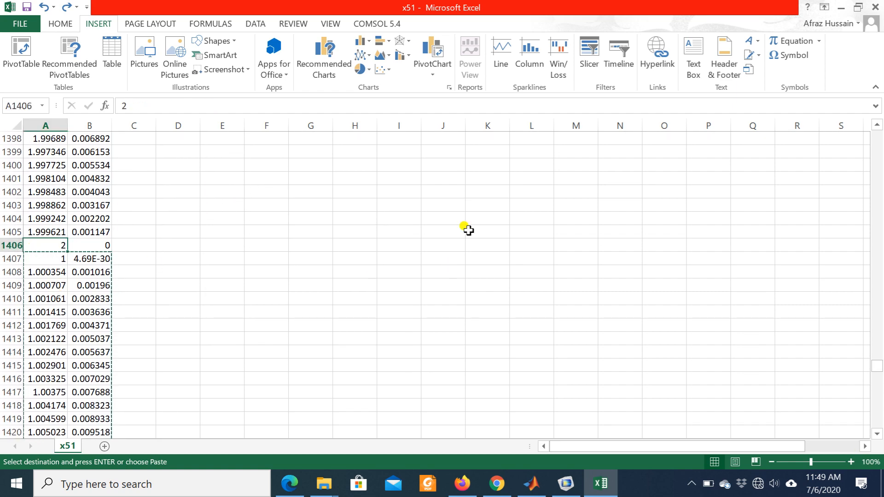
key("shift+Right")
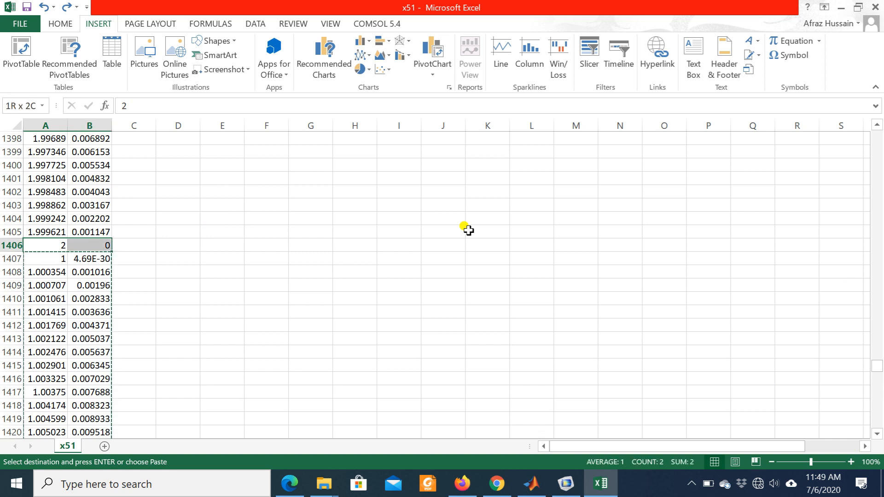
key("shift+Up")
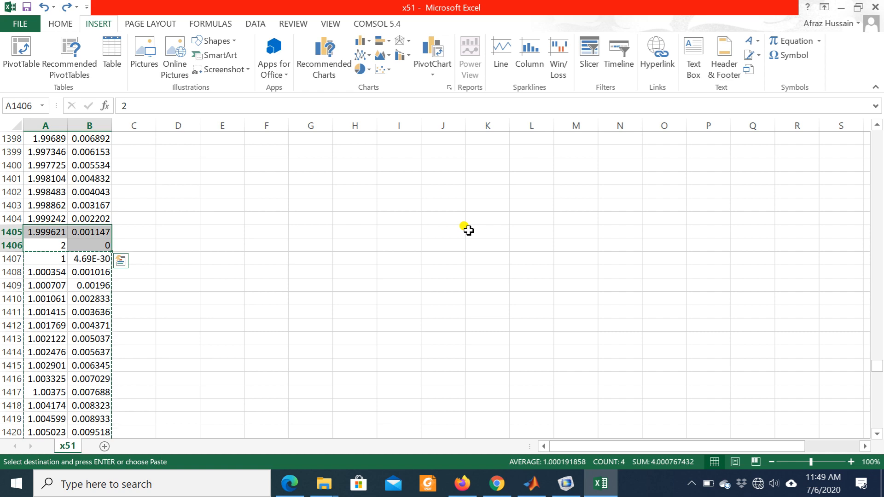
key("shift+Up")
key("shift+Up")
key("shift+Up")
key("shift+Up")
key("shift+Up")
key("shift+Up")
key("shift+Up")
key("shift+Up")
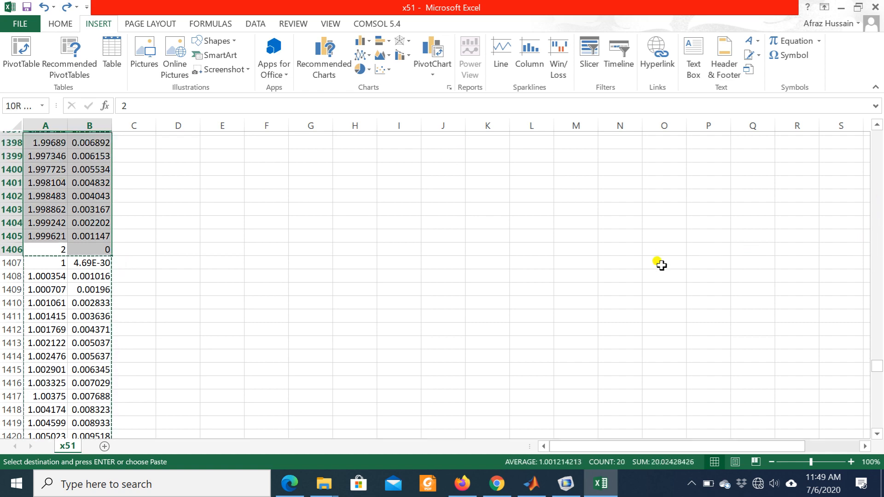
key("shift+Up")
key("shift+Up")
key("shift+Up")
key("shift+Up")
key("shift+Up")
key("shift+Up")
key("shift+Up")
key("shift+Up")
key("shift+Up")
key("shift+Up")
key("shift+Up")
key("shift+Up")
key("shift+Up")
key("shift+Up")
key("shift+Up")
key("shift+Up")
key("shift+Up")
key("shift+Up")
key("shift+Up")
key("shift+Up")
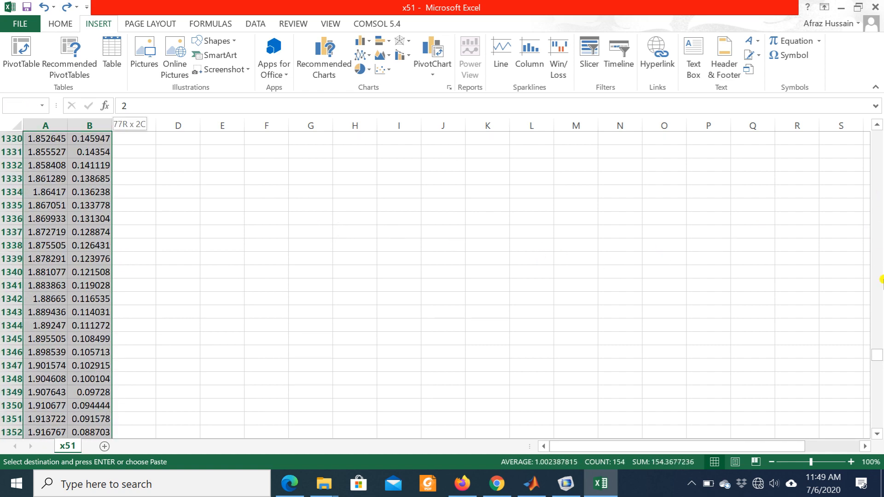
key("shift+Up")
key("shift+Up")
key("shift+Up")
key("shift+Up")
key("shift+Up")
key("shift+Up")
key("shift+Up")
key("shift+Up")
key("shift+Up")
key("shift+Up")
left_click_drag(875, 348, 878, 277)
key("shift+Up")
key("shift+Up")
key("shift+Up")
key("shift+Up")
key("shift+Up")
key("shift+Up")
key("shift+Up")
key("shift+Up")
key("shift+Up")
key("shift+Up")
key("shift+Up")
key("shift+Up")
key("shift+Up")
key("shift+Up")
key("shift+Up")
key("shift+Up")
key("shift+Up")
key("shift+Up")
key("shift+Up")
key("shift+Up")
key("shift+Up")
key("shift+Up")
key("shift+Up")
key("shift+Up")
key("shift+Up")
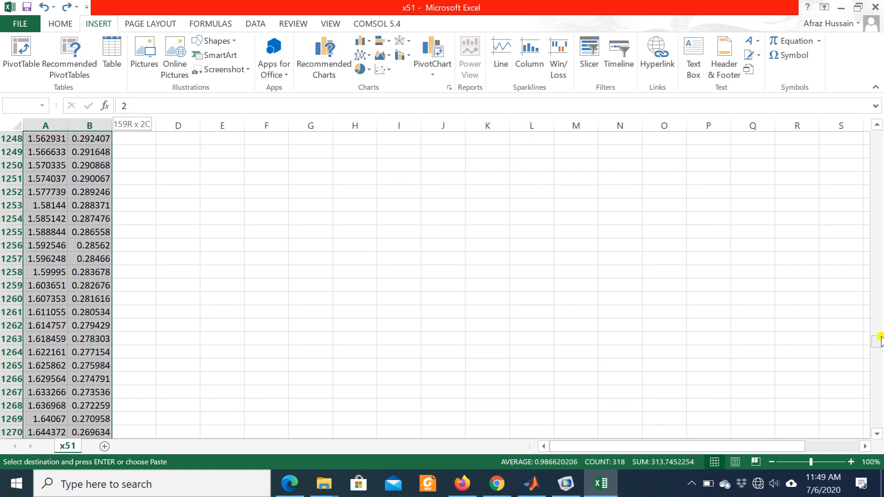
left_click_drag(877, 345, 869, 207)
key("shift+Up")
key("shift+Up")
key("shift+Up")
key("shift+Up")
key("shift+Up")
key("shift+Up")
key("shift+Up")
key("shift+Up")
key("shift+Up")
key("shift+Up")
key("shift+Up")
key("shift+Up")
key("shift+Up")
key("shift+Up")
key("shift+Up")
key("shift+Up")
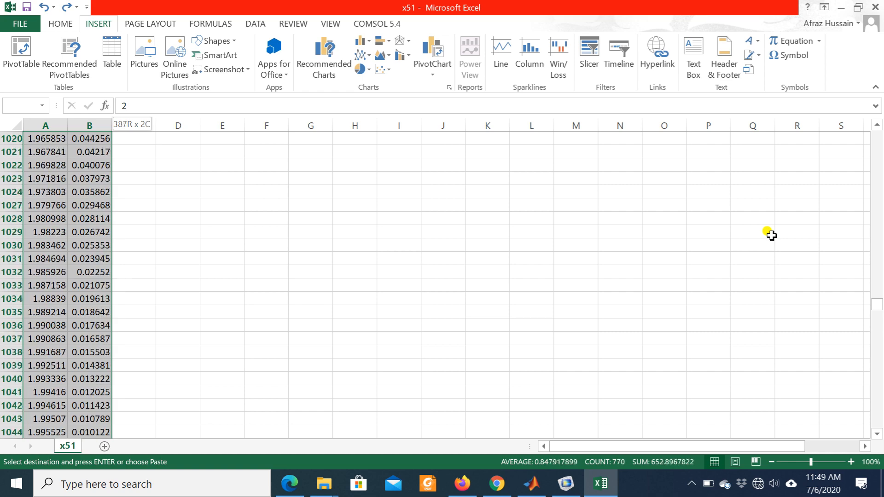
key("shift+Up")
key("shift+Up")
key("shift+Up")
key("shift+Up")
key("shift+Up")
key("shift+Up")
key("shift+Up")
key("shift+Up")
key("shift+Up")
key("shift+Up")
key("shift+Up")
key("shift+Up")
key("shift+Up")
key("shift+Up")
key("shift+Up")
key("shift+Up")
key("shift+Up")
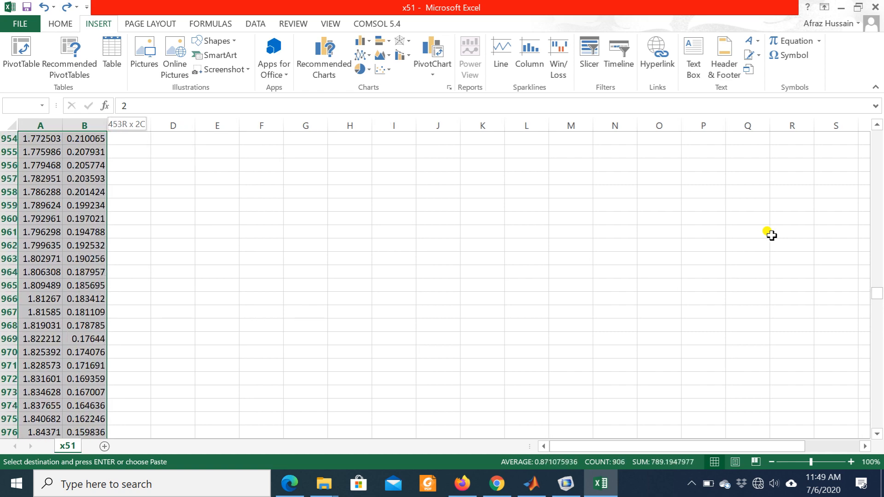
key("shift+Up")
key("shift+Up")
key("shift+Up")
key("shift+Up")
key("shift+Up")
key("shift+Up")
key("shift+Up")
key("shift+Up")
key("shift+Up")
key("shift+Up")
key("shift+Up")
key("shift+Up")
key("shift+Up")
key("shift+Up")
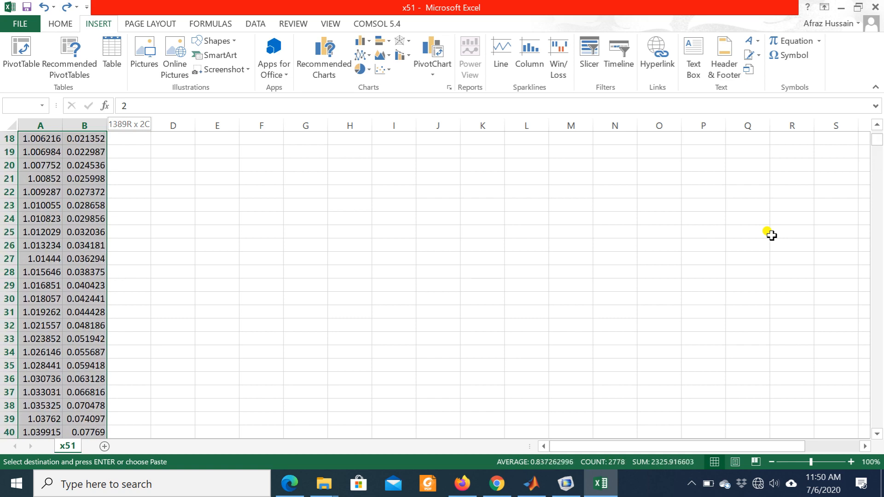
key("shift+Up")
key("shift+Up")
key("shift+Up")
key("shift+Up")
key("shift+Up")
key("shift+Up")
key("shift+Up")
key("shift+Up")
key("shift+Up")
key("shift+Up")
key("shift+Up")
key("shift+Up")
key("shift+Up")
key("shift+Up")
key("shift+Up")
key("shift+Up")
key("shift+Up")
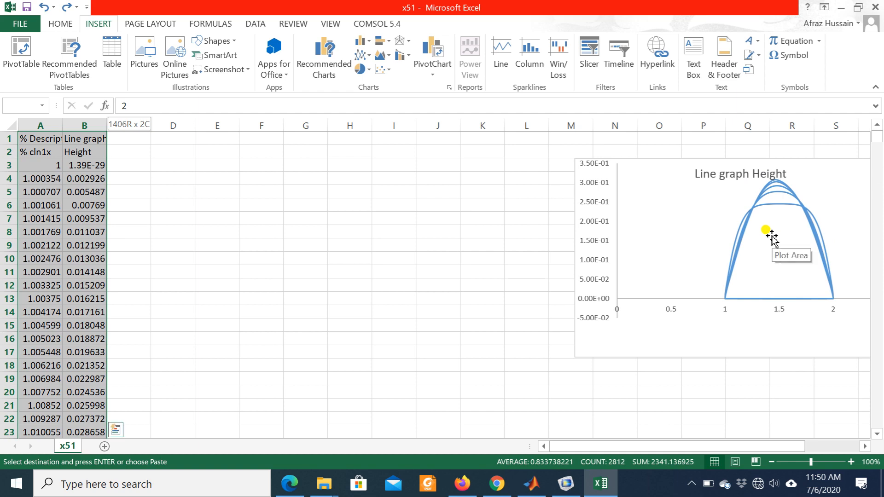
key("Delete")
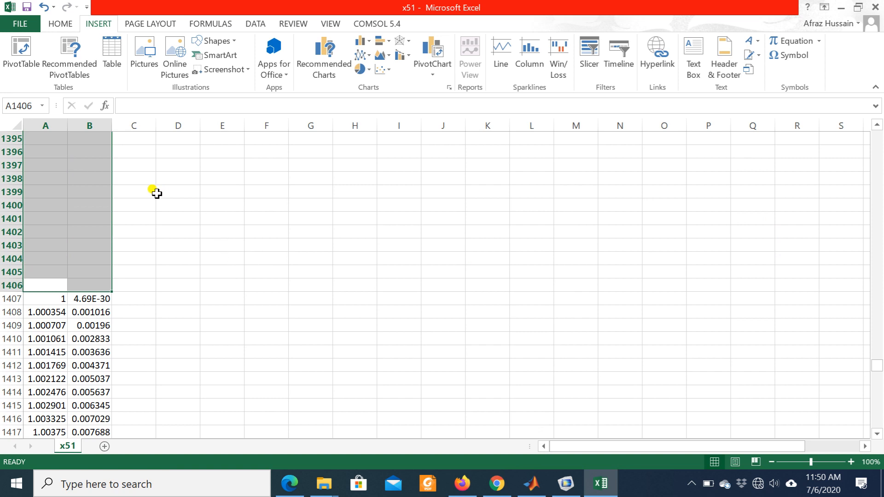
- Delete the emptied cells above the last curve's data with Shift cells up, and dismiss the formula reference warning
right_click(92, 175)
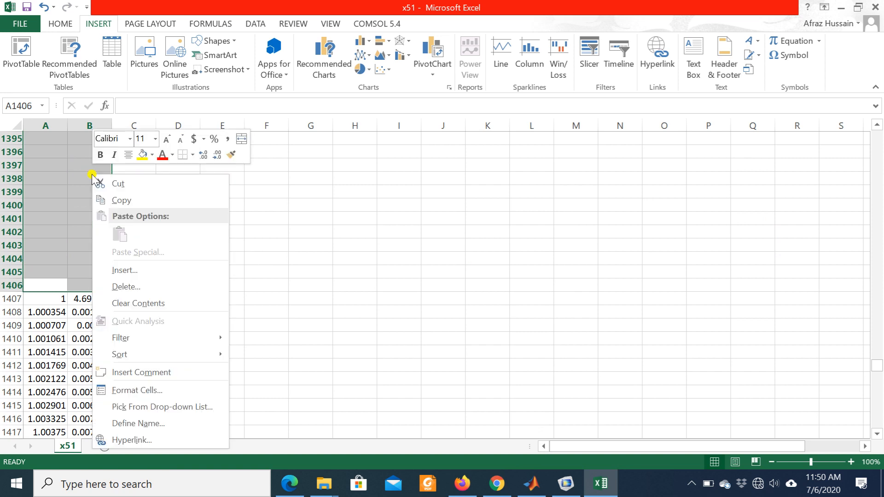
left_click(122, 287)
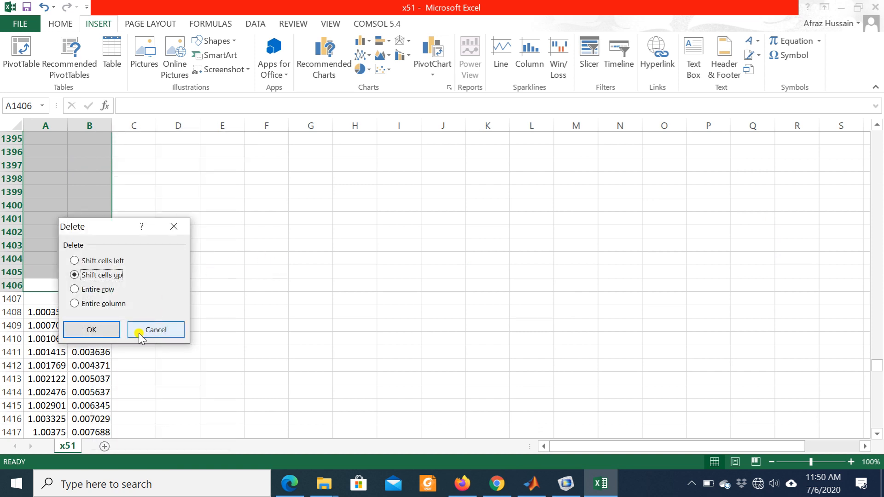
left_click(109, 330)
scroll(322, 263, "up", 9)
scroll(326, 263, "up", 2)
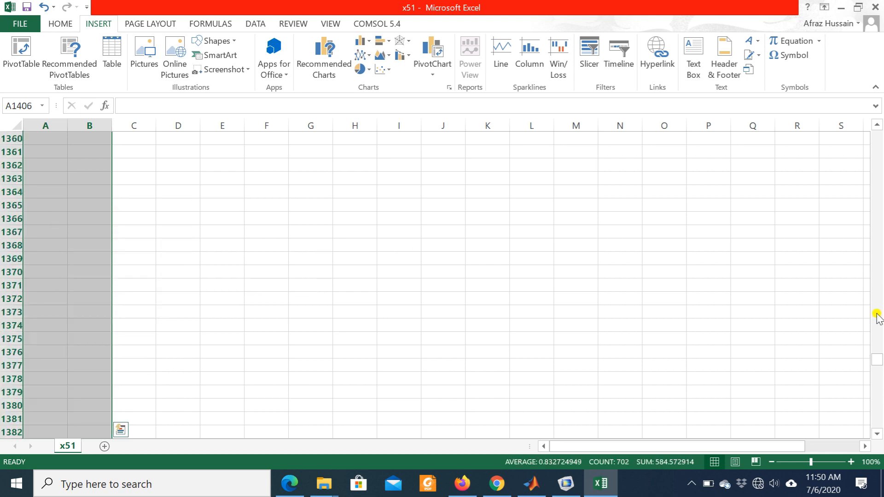
left_click_drag(880, 354, 879, 137)
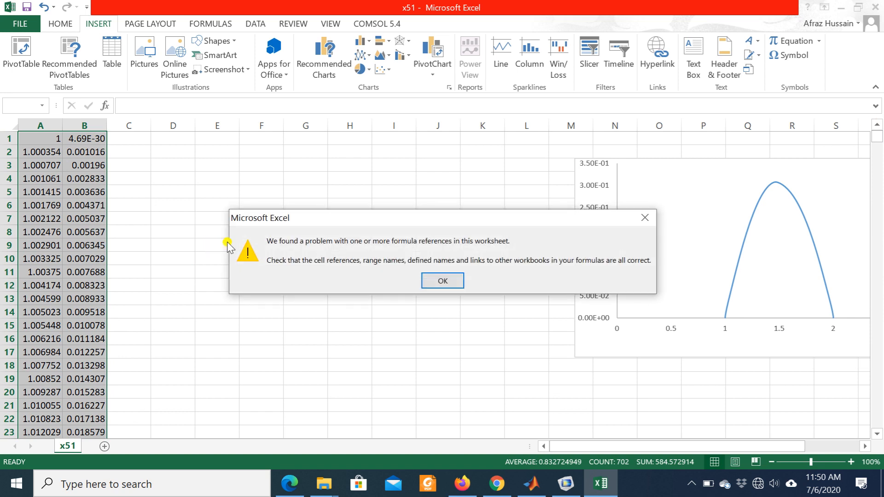
left_click(442, 280)
left_click(441, 284)
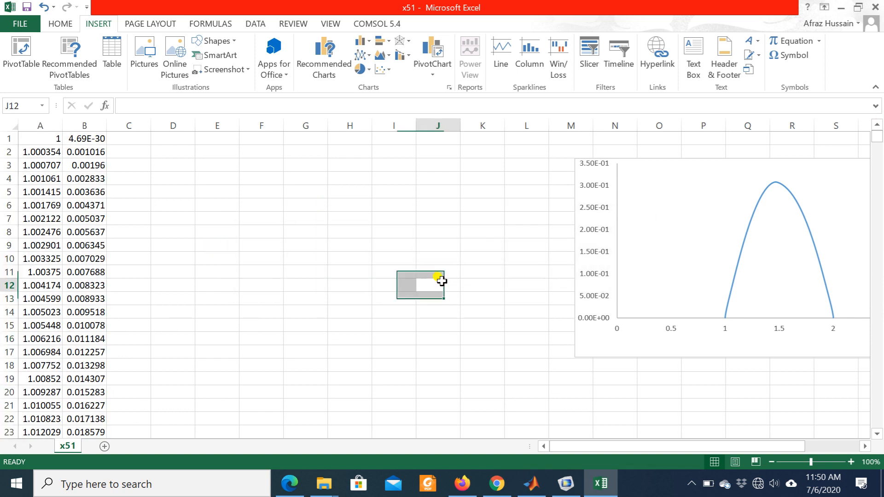
- Enlarge the height chart so its lower corner nearest the data reaches about column I, row 20, and inspect its curve
left_click(707, 275)
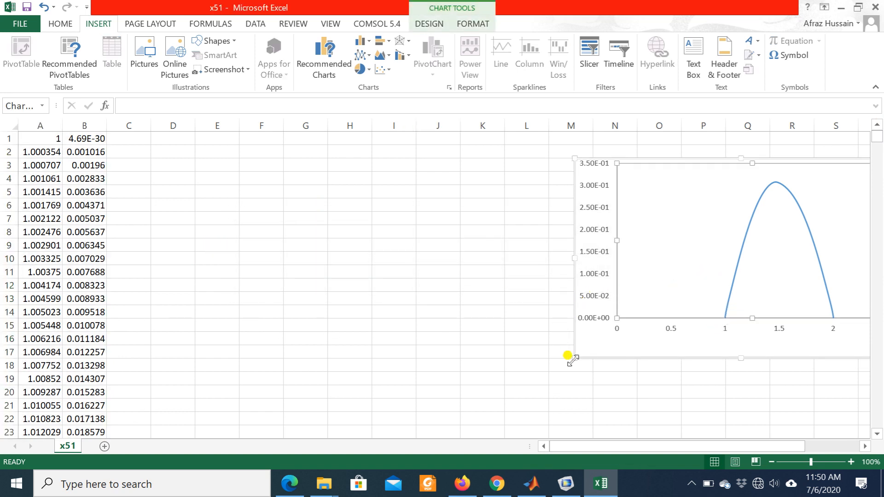
left_click_drag(573, 360, 382, 399)
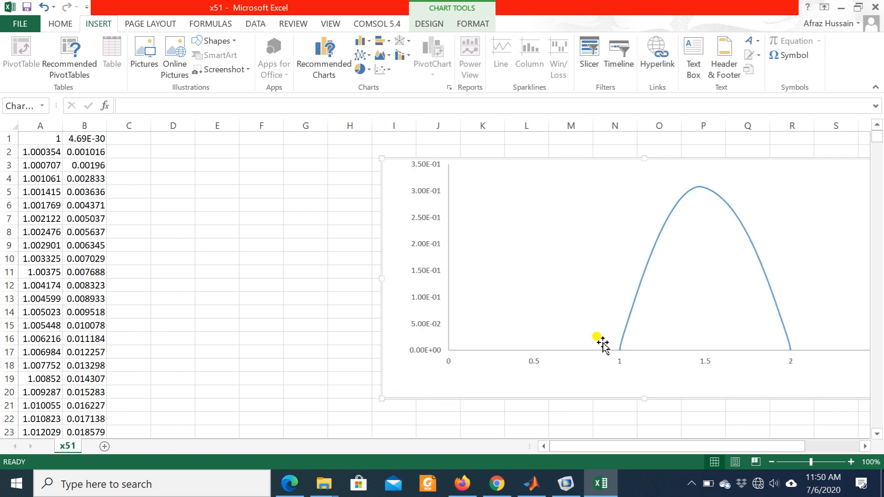
left_click(639, 324)
left_click(631, 315)
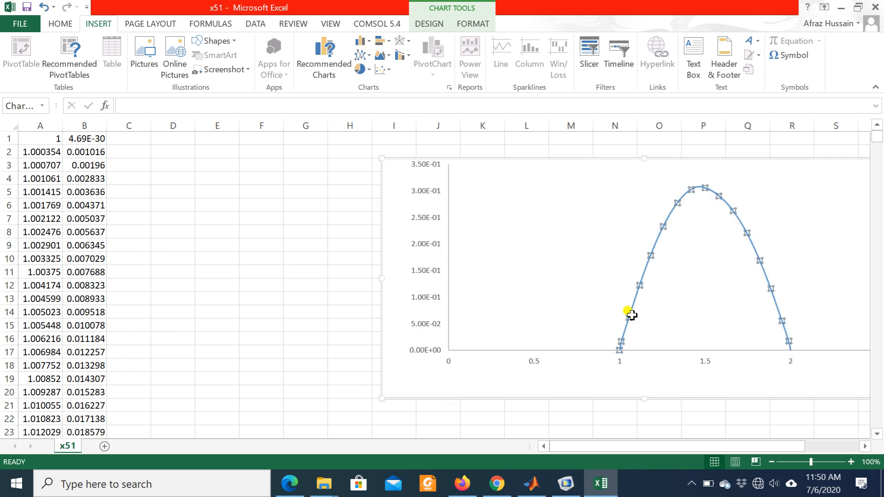
left_click(243, 352)
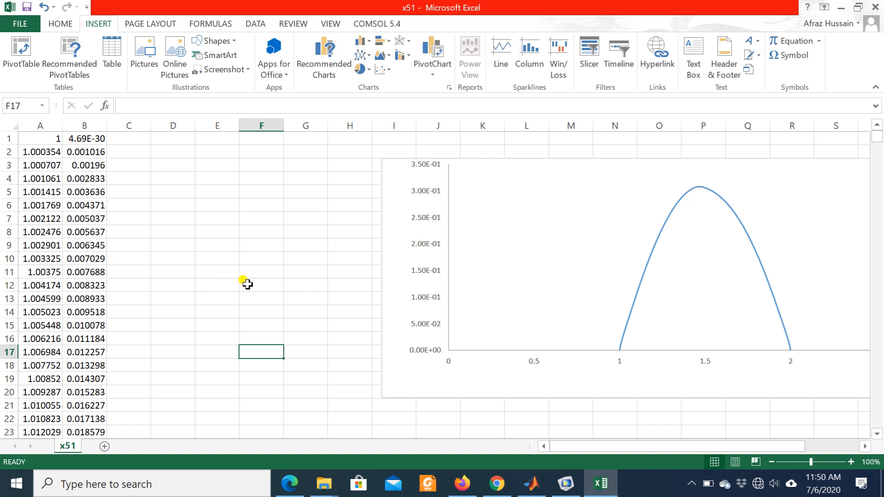
- Clear the contents of rows 12, 13 and 14 one after another
left_click(6, 286)
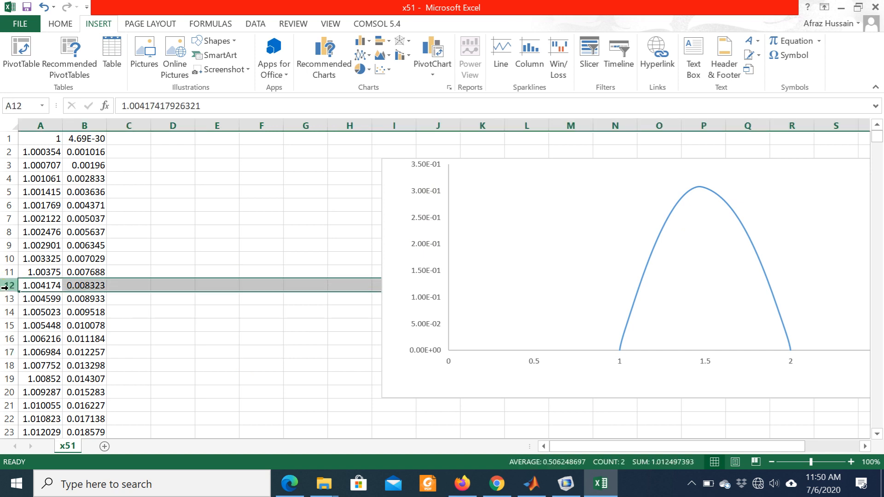
key("Delete")
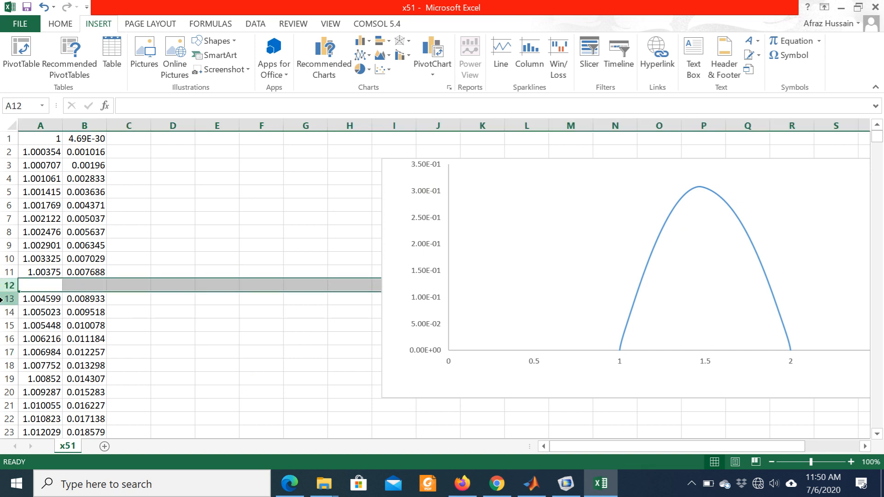
left_click(3, 299)
key("Delete")
left_click(3, 312)
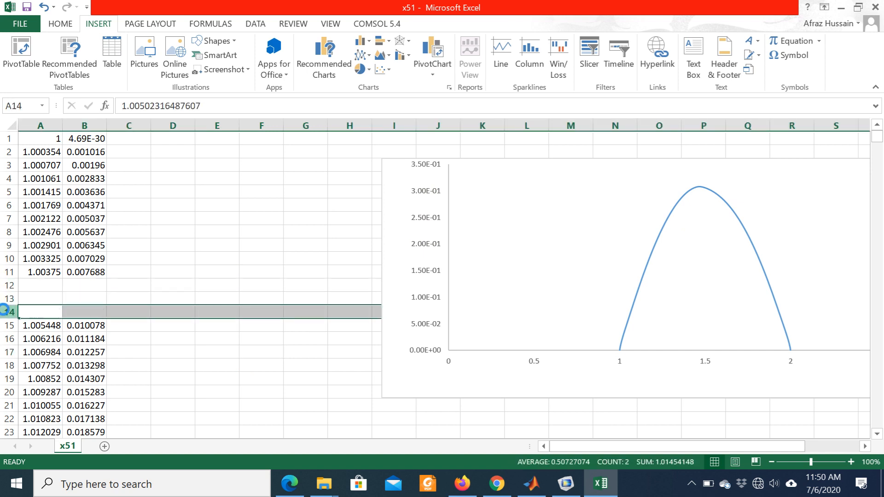
key("Delete")
- Delete the empty cells A12 to A14 with Shift cells up
left_click(33, 295)
left_click(34, 283)
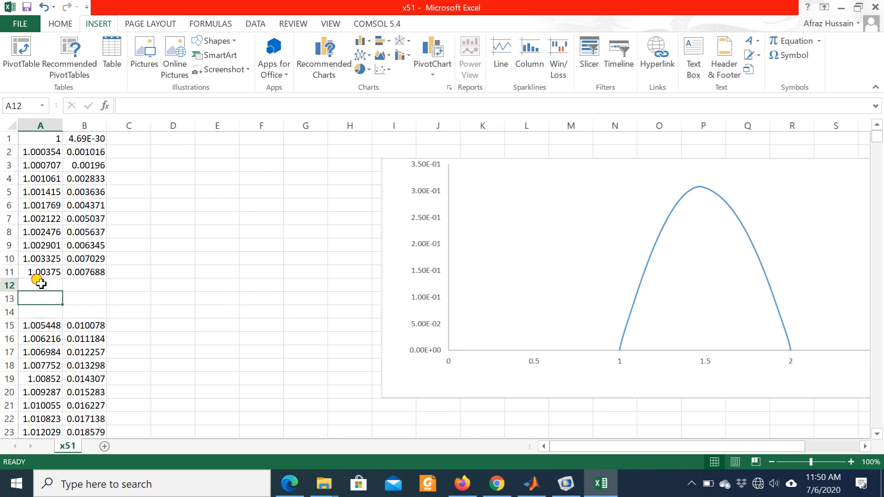
key("shift+Down")
key("shift+Down")
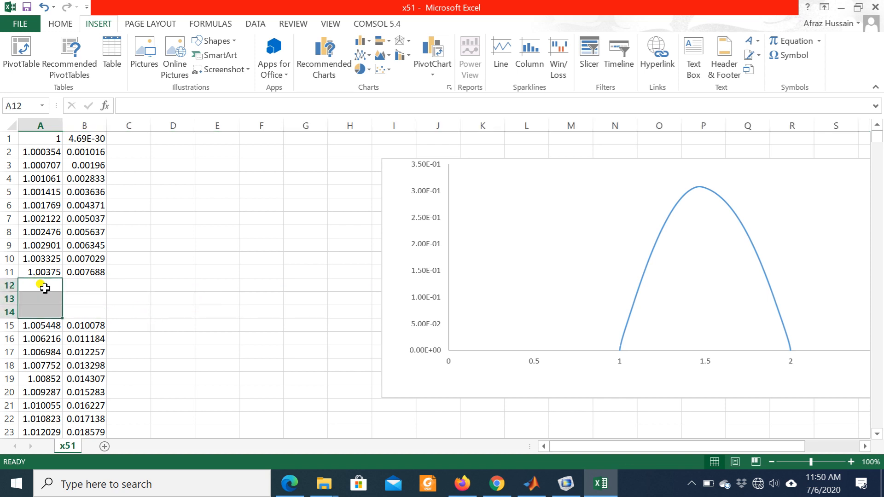
right_click(29, 299)
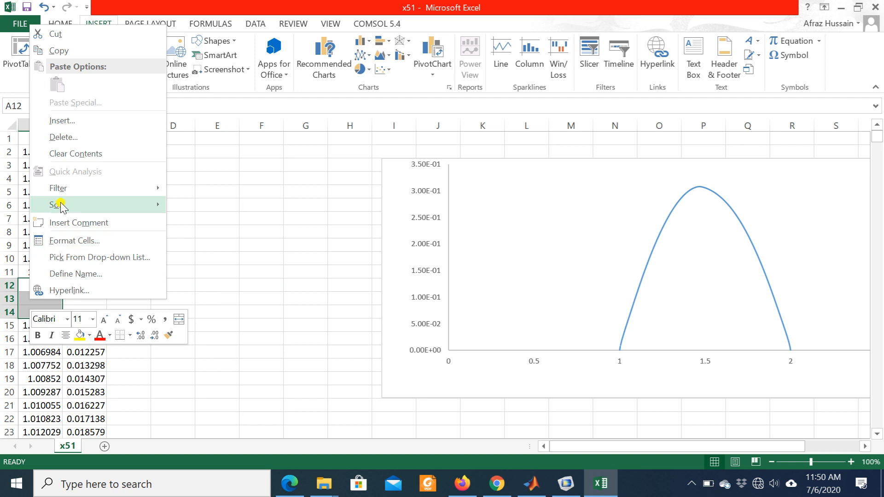
left_click(85, 138)
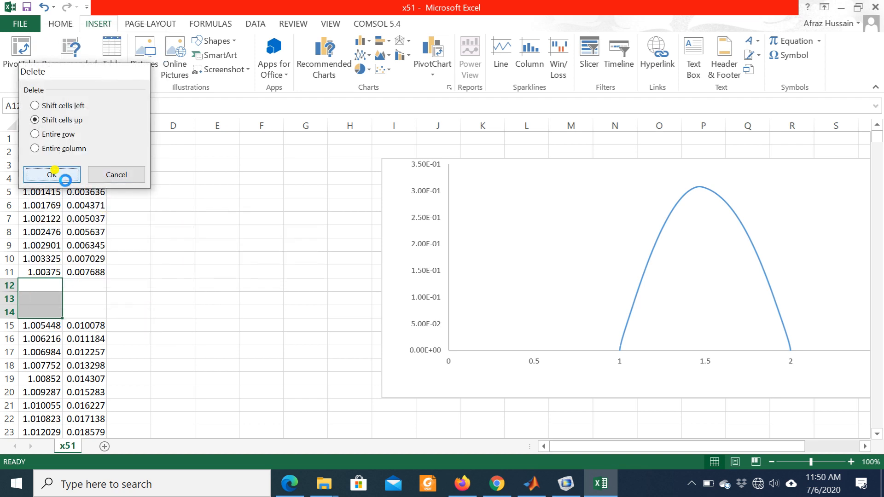
left_click(62, 174)
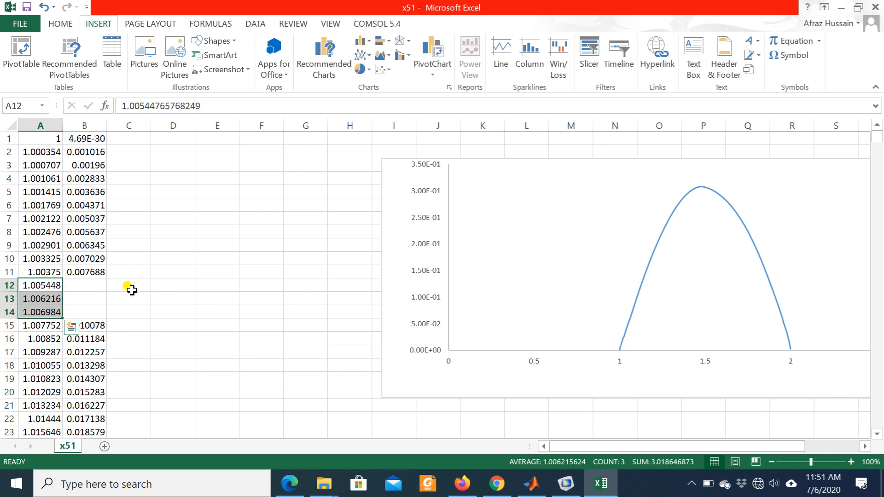
- Select the entire rows 12 to 14 and delete them from the sheet
left_click(7, 285)
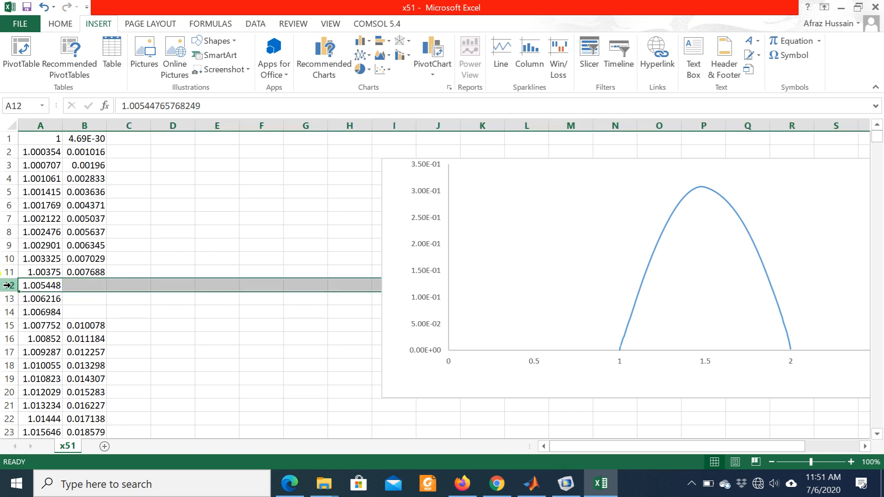
left_click_drag(7, 286, 9, 312)
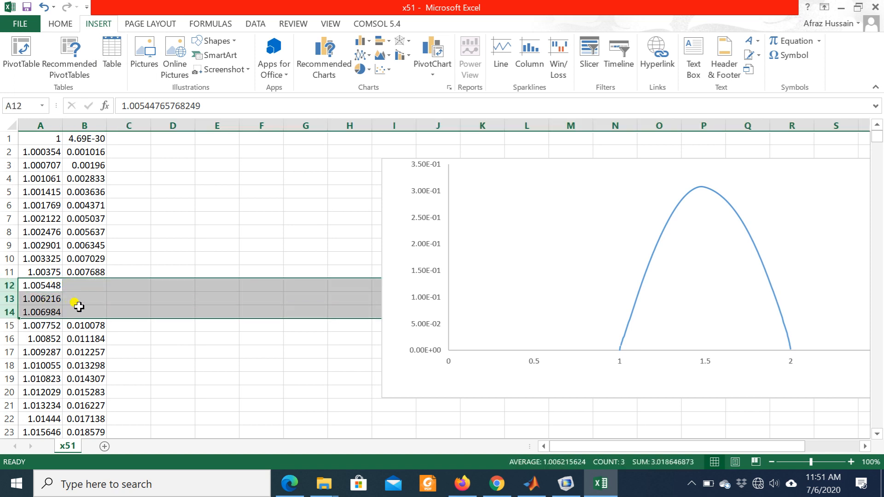
right_click(85, 314)
left_click(121, 212)
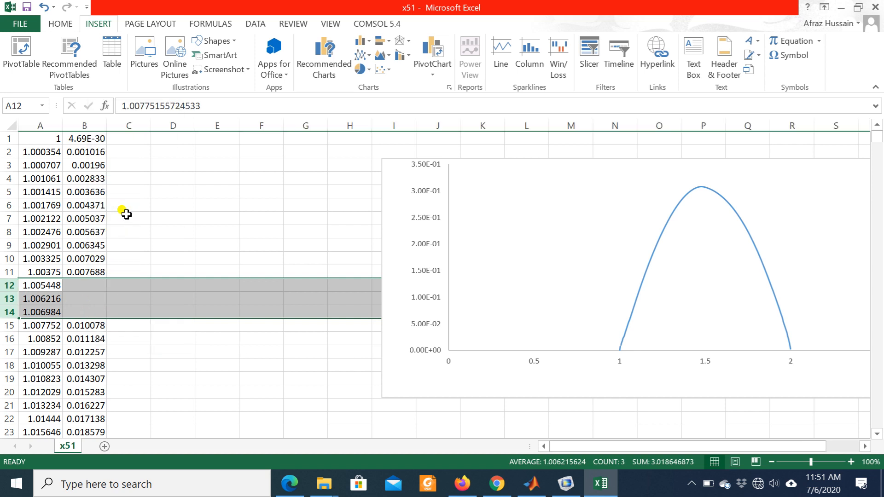
- Select the entire rows 20 to 32 and delete them from the sheet
left_click(170, 373)
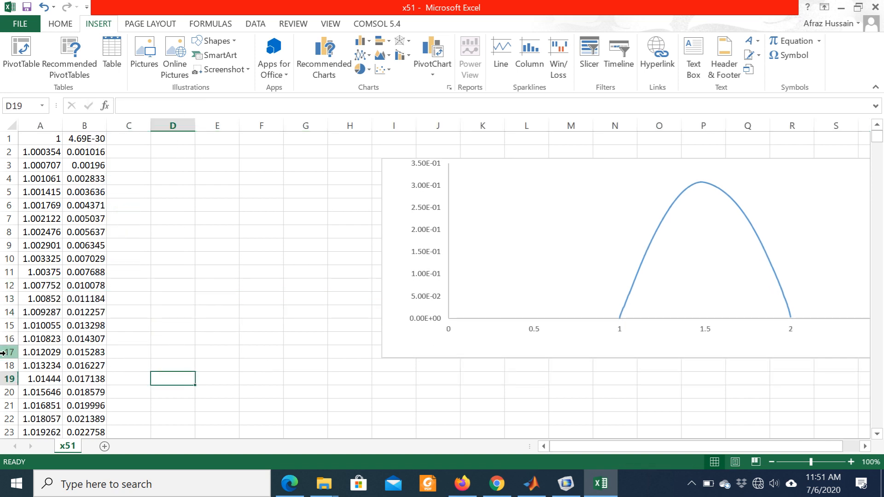
left_click(2, 392)
left_click_drag(2, 392, 83, 355)
right_click(54, 307)
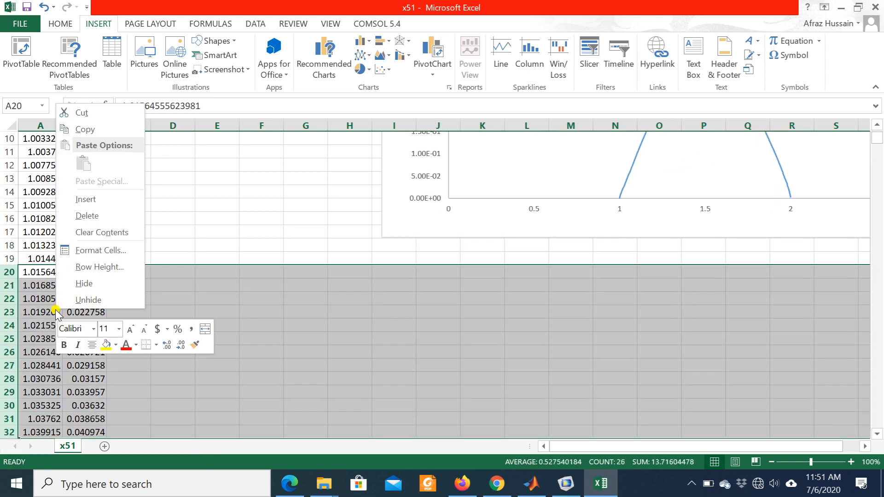
left_click(86, 217)
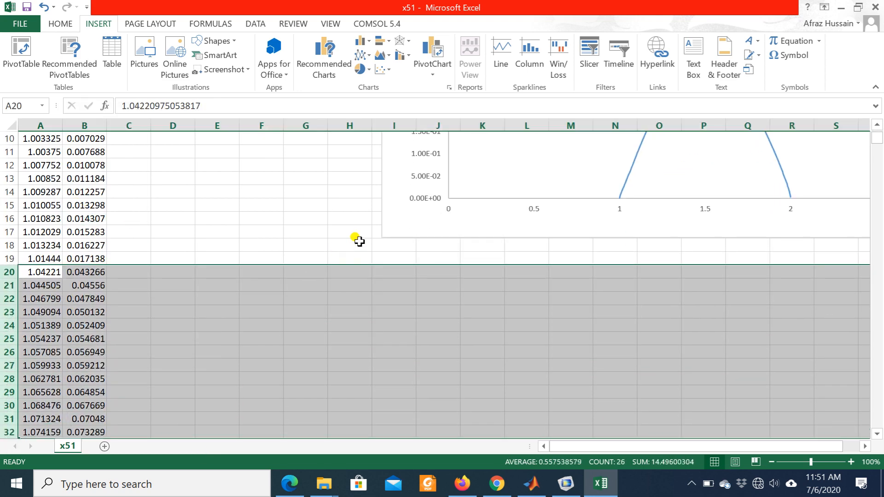
left_click(304, 209)
scroll(493, 286, "up", 3)
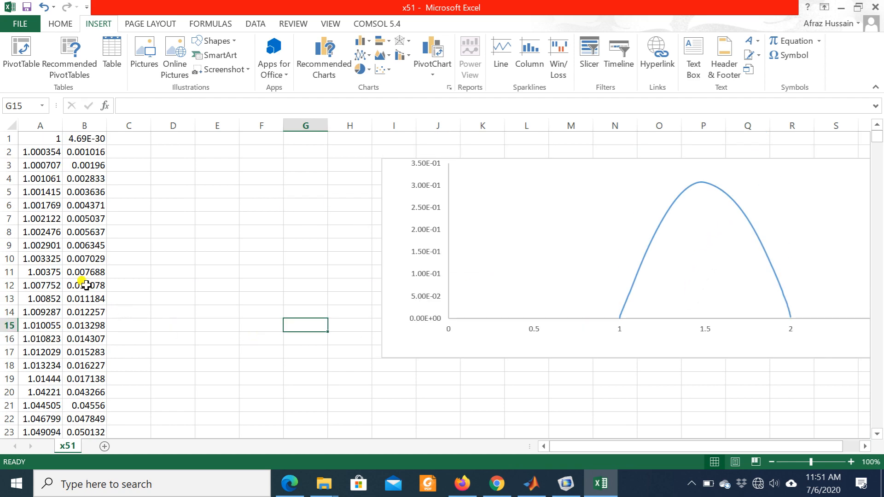
- Delete the entire rows 93 to 121 from the x and height data
scroll(64, 278, "down", 20)
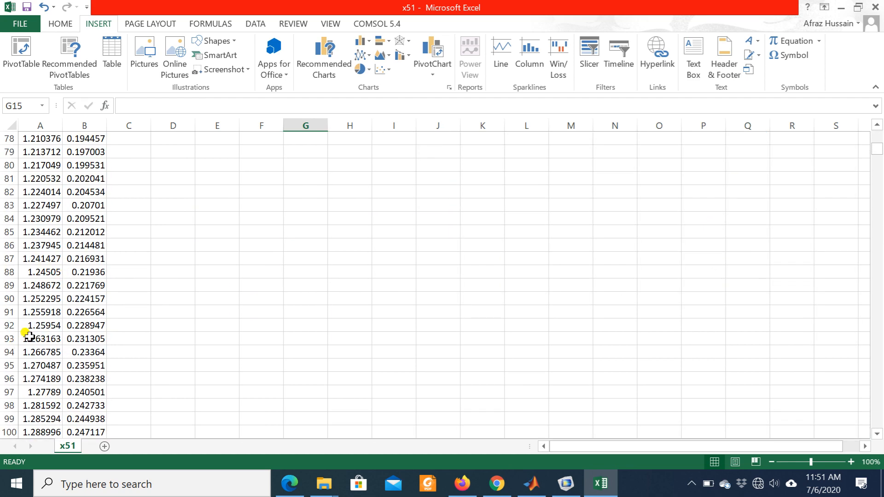
left_click(4, 338)
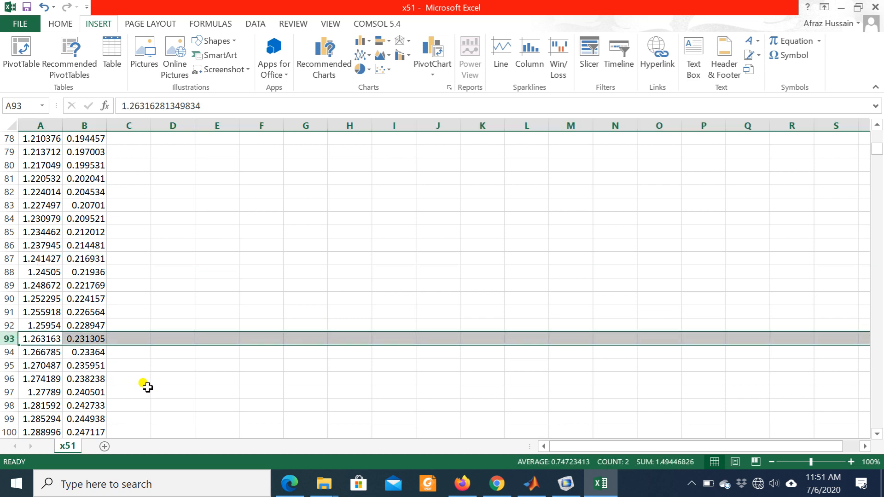
key("shift+Down")
key("shift+Down")
key("shift+Down")
key("shift+Down")
key("shift+Down")
key("shift+Down")
key("shift+Down")
key("shift+Down")
key("shift+Down")
key("shift+Down")
key("shift+Down")
key("shift+Down")
key("shift+Down")
key("shift+Down")
key("shift+Down")
key("shift+Down")
key("shift+Down")
key("shift+Down")
key("shift+Down")
key("shift+Down")
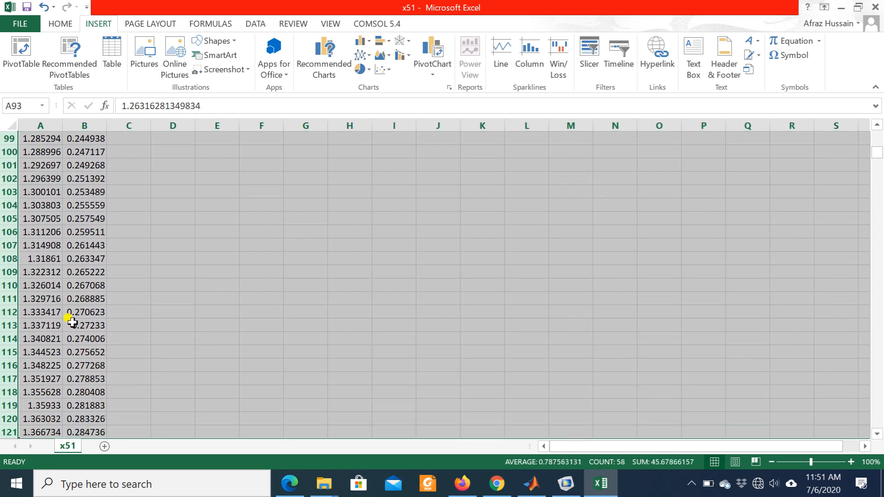
right_click(72, 322)
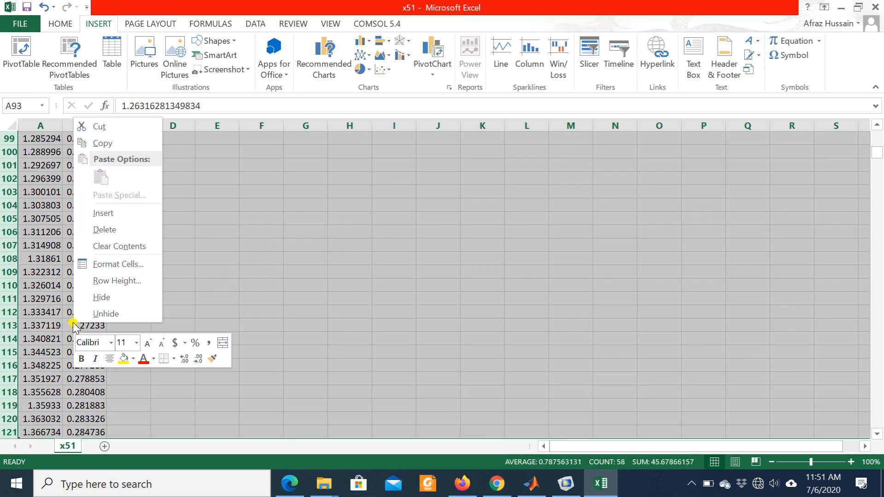
left_click(98, 228)
scroll(483, 253, "up", 20)
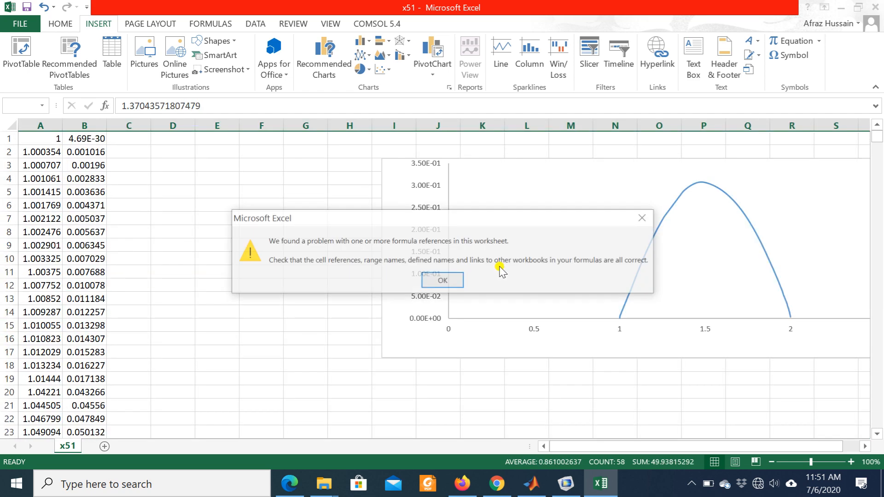
left_click(449, 279)
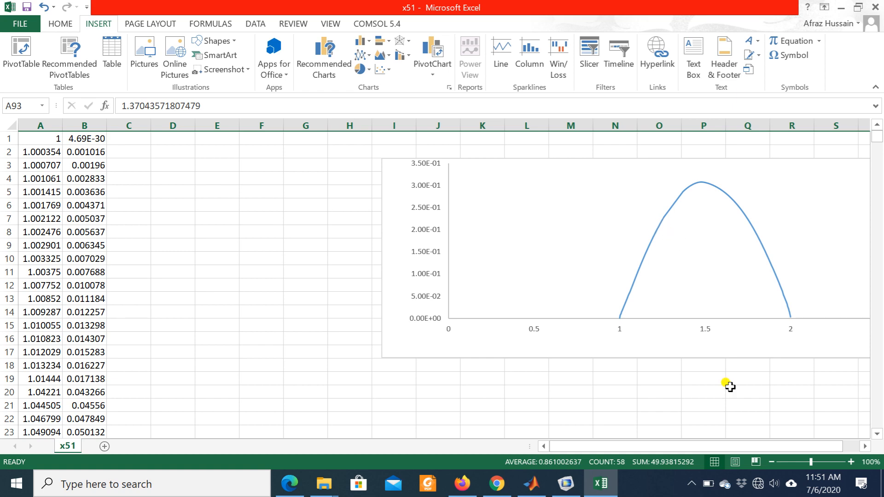
- Examine the chart's curve from x = 1 to x = 2 at 130% and 110% zoom for the effect of the deleted rows
left_click(846, 460)
left_click(847, 460)
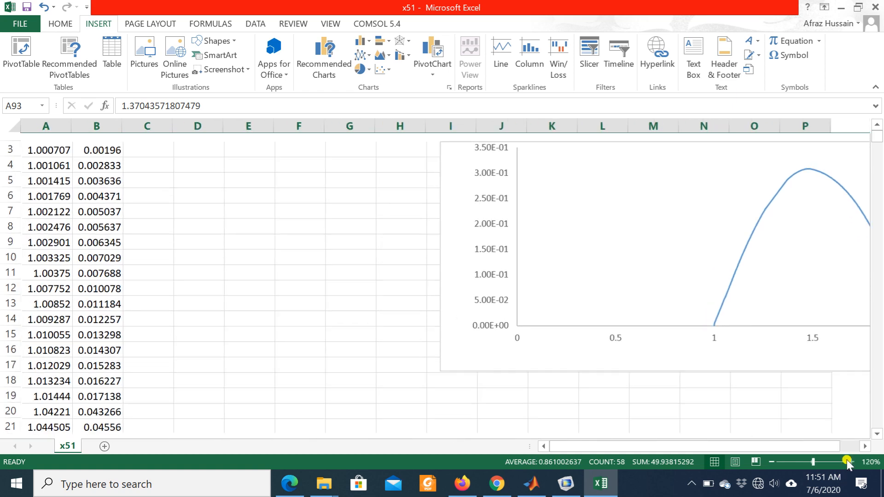
left_click(847, 460)
left_click(681, 272)
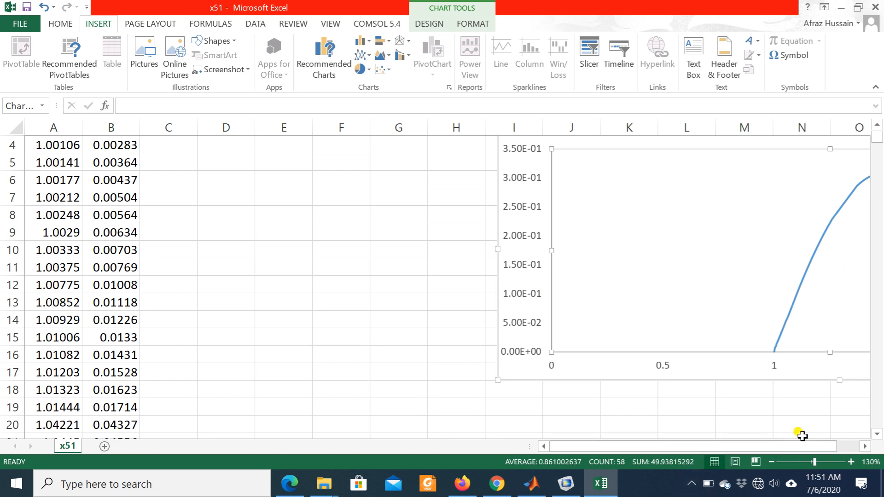
left_click(850, 446)
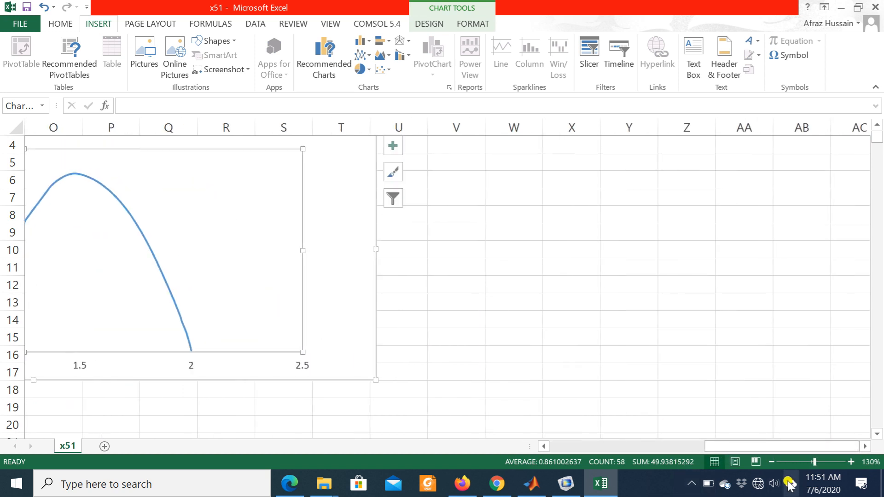
left_click_drag(764, 452, 721, 452)
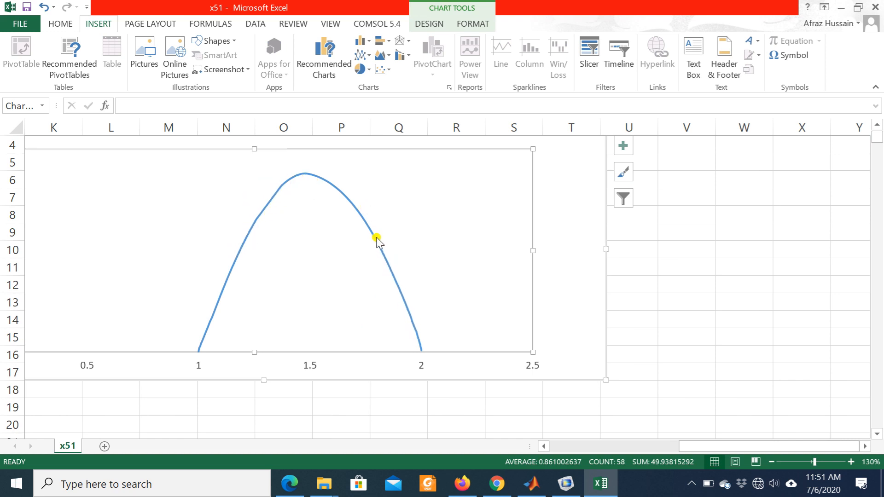
left_click(770, 462)
left_click(770, 462)
left_click(770, 461)
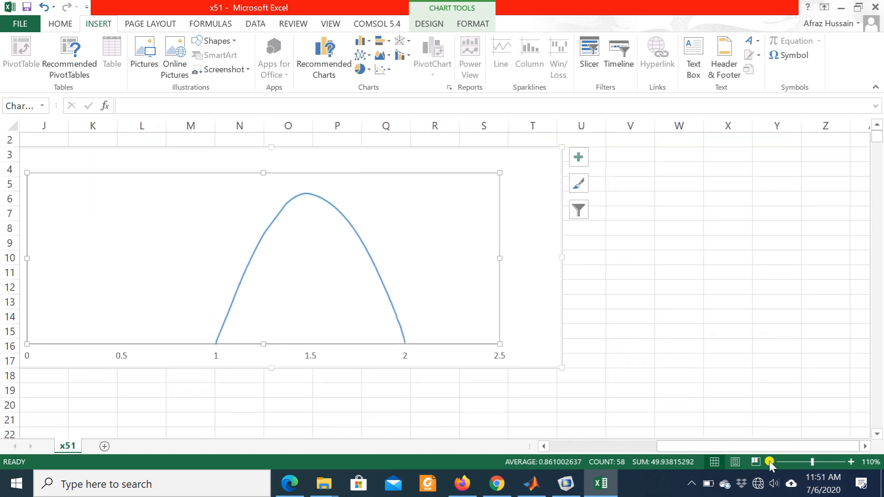